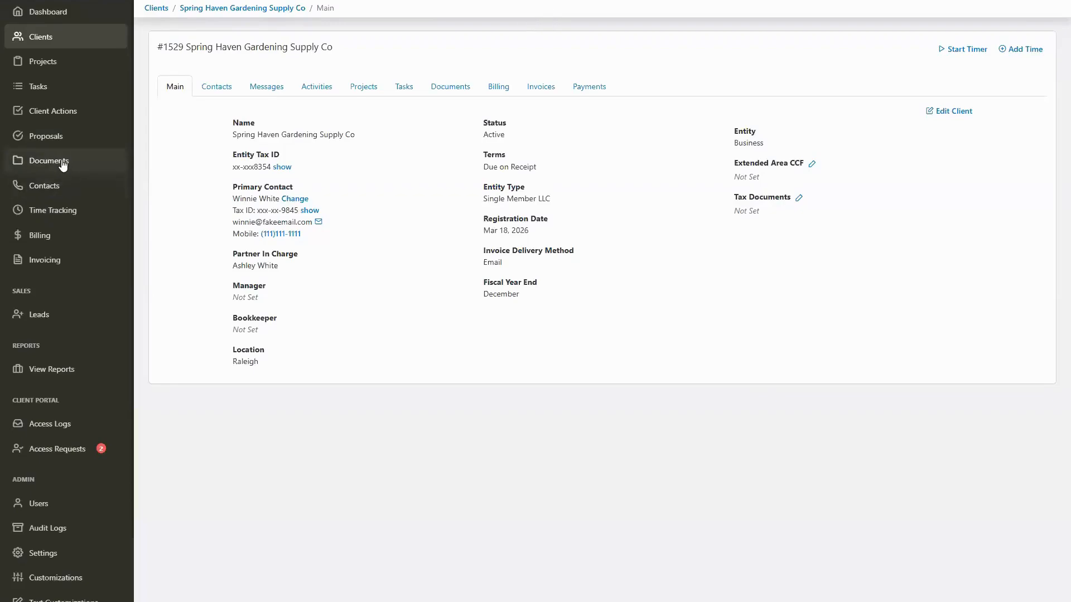
# - Start a document upload for Spring Haven Gardening Supply Co and assign it to the Bookkeeping February 2026 (2026 - 02/28) project
pyautogui.click(466, 93)
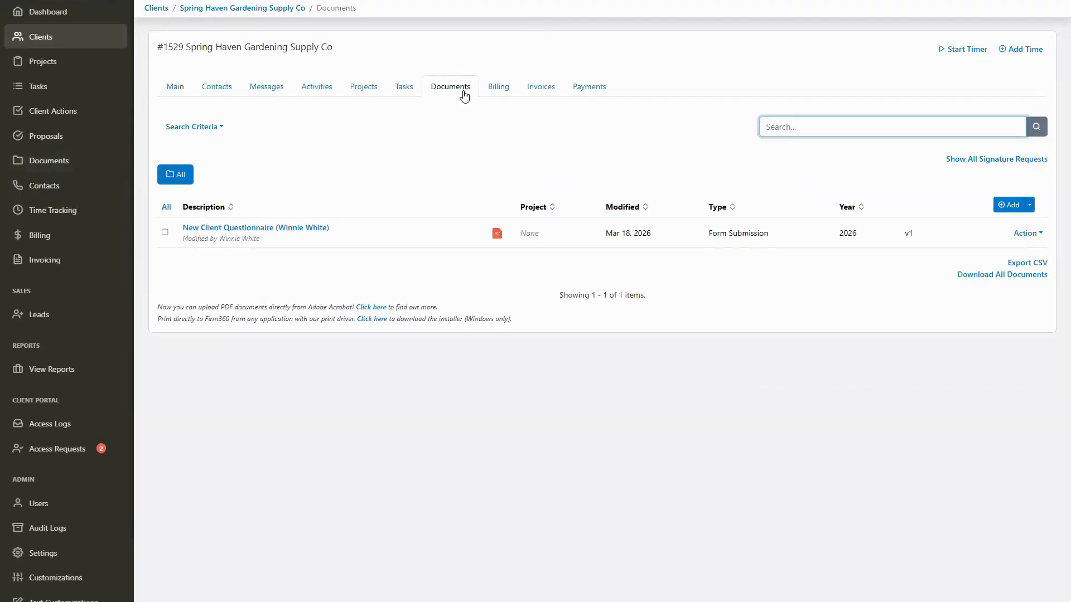
pyautogui.click(1008, 205)
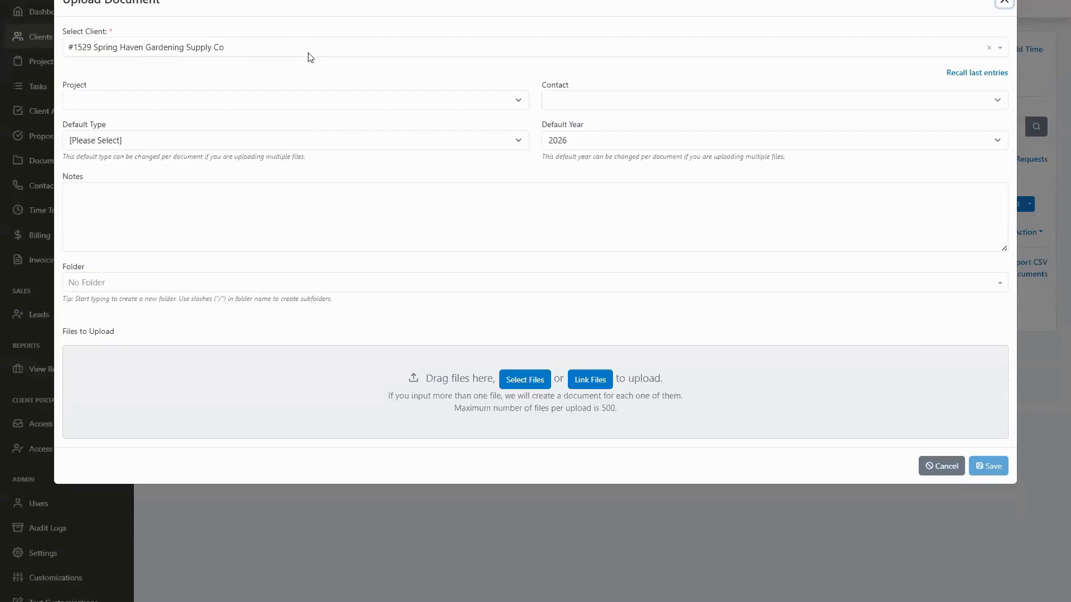
pyautogui.click(280, 106)
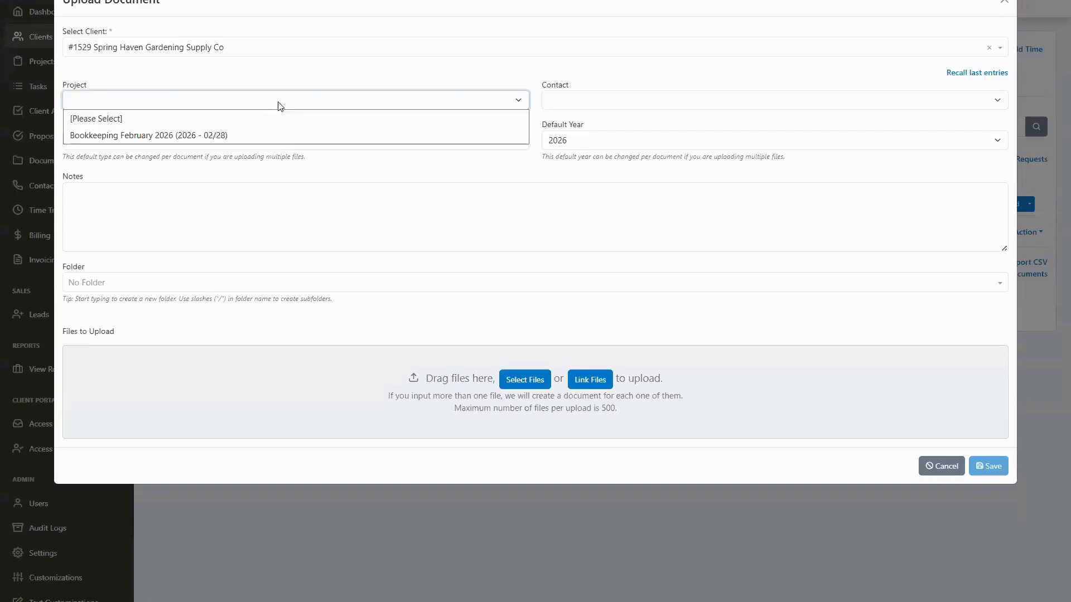
pyautogui.click(281, 136)
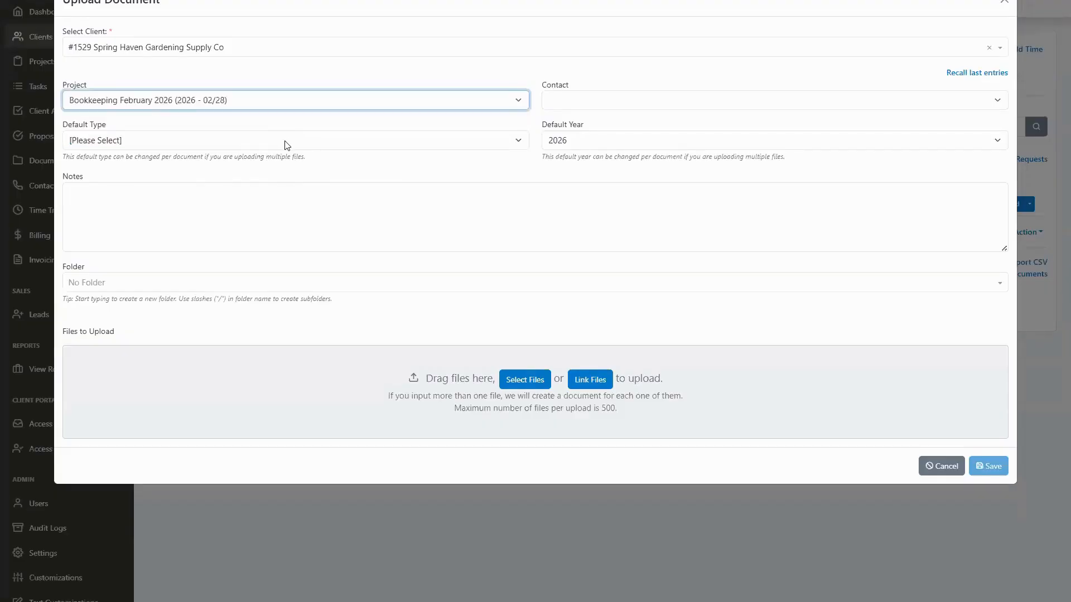
# - Add the Bank Statement, Engagement Letter, Firm360 Engagement Letter and Tax Return files from Sample Documents to the upload, without a default type
pyautogui.click(284, 141)
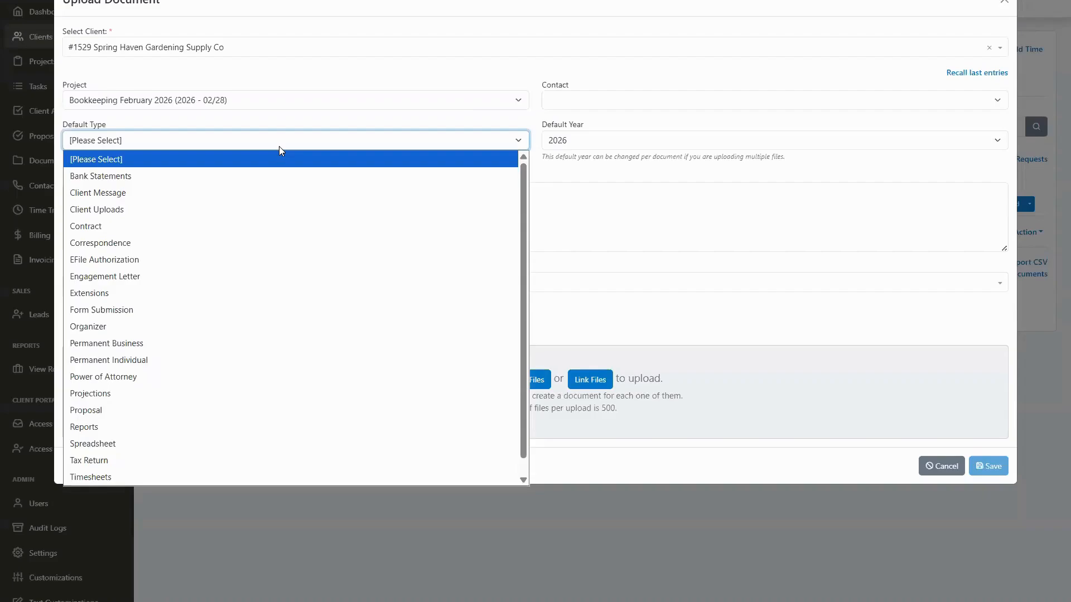
pyautogui.click(279, 146)
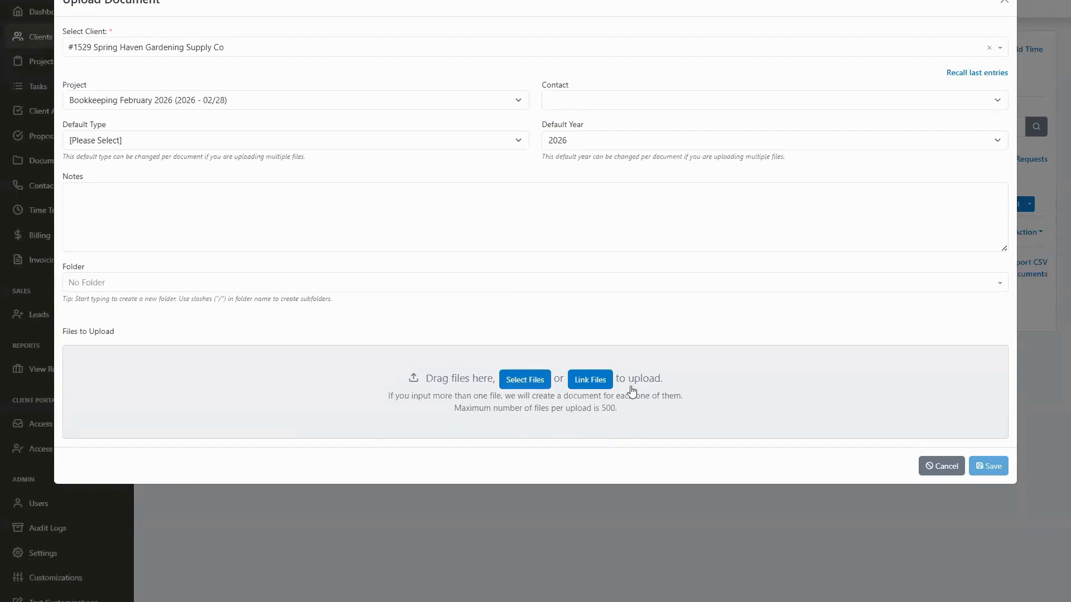
pyautogui.click(535, 382)
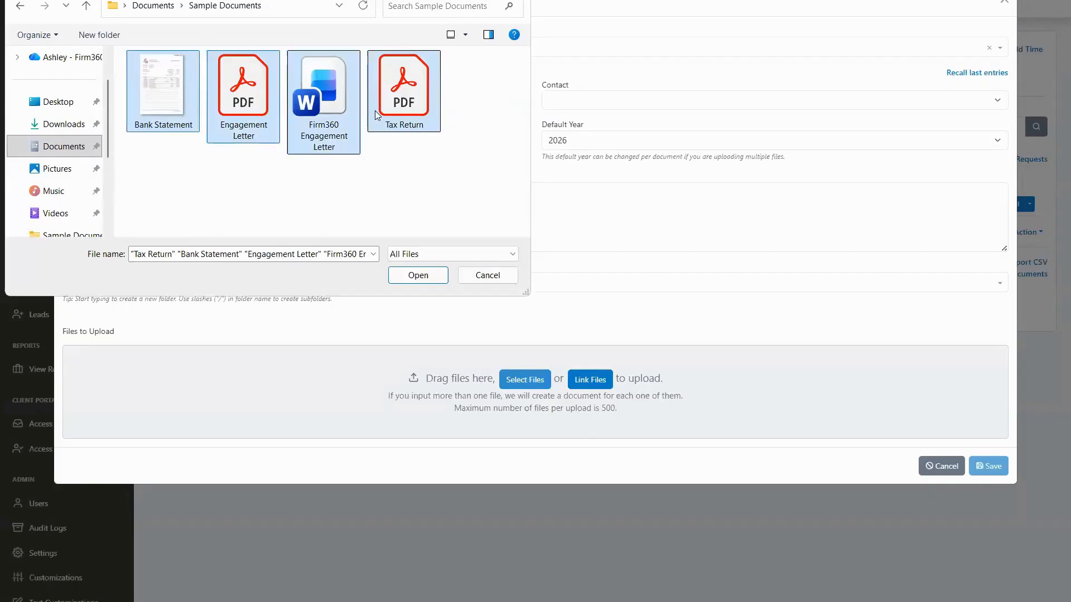
pyautogui.click(418, 280)
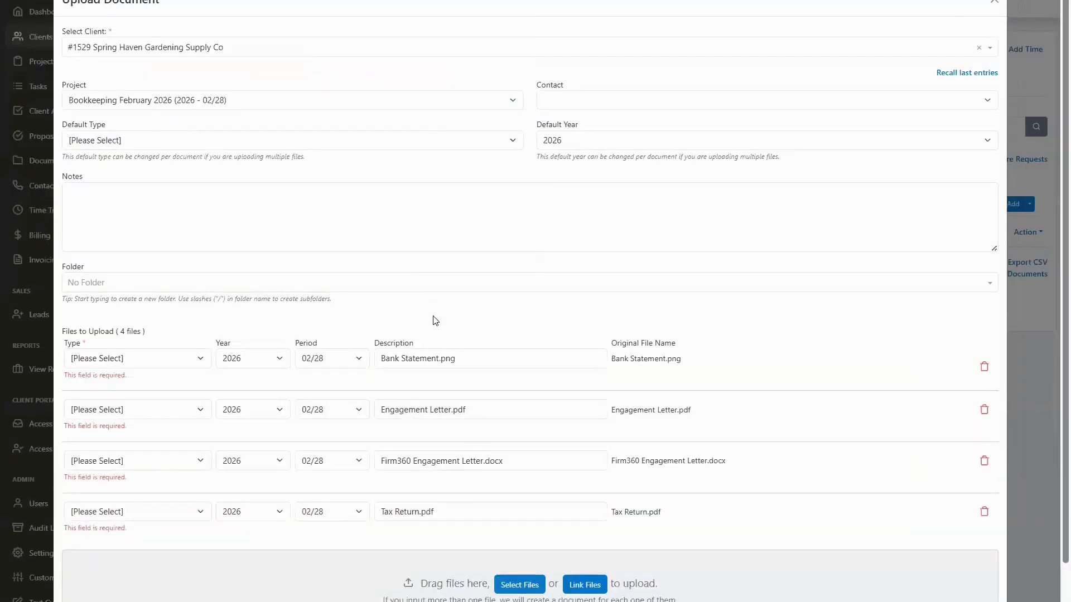
# - Set the file types to Bank Statements for the bank statement, Engagement Letter for both engagement letters and Tax Return for the tax return, and save the upload
pyautogui.click(127, 365)
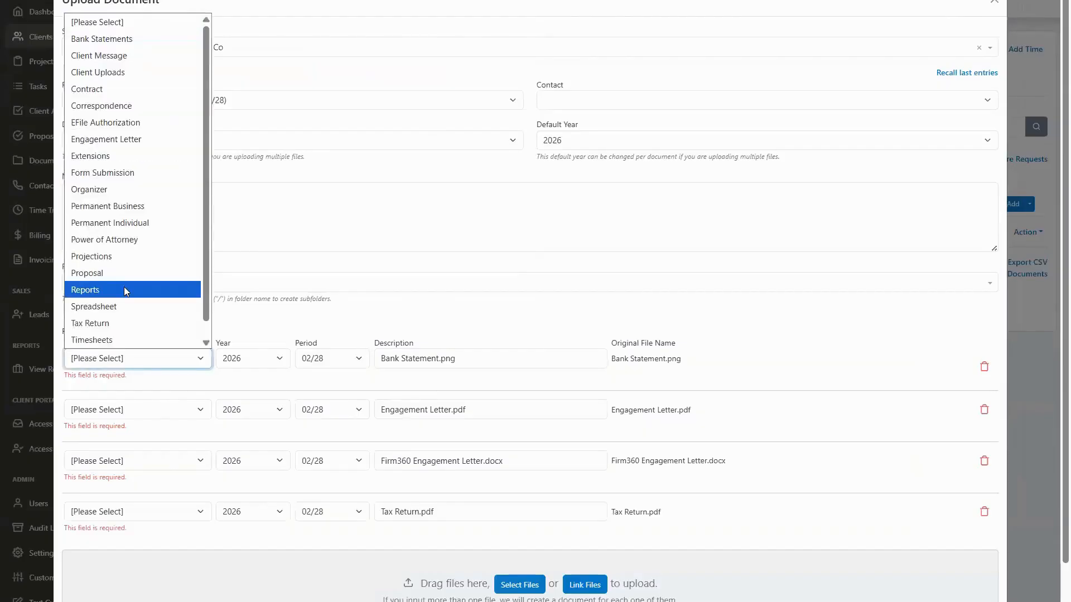
pyautogui.click(119, 39)
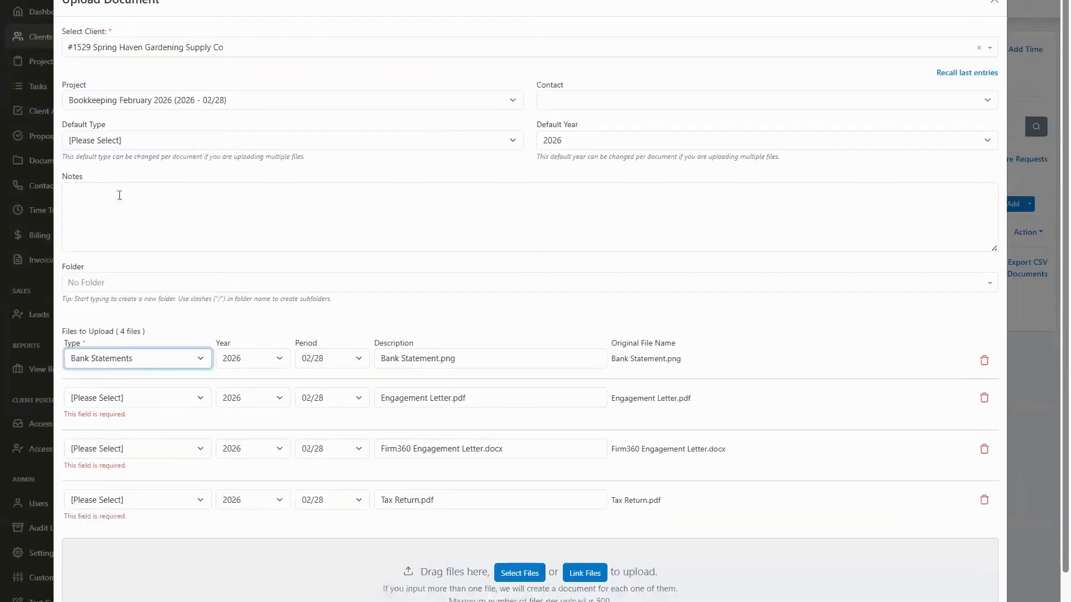
pyautogui.click(146, 399)
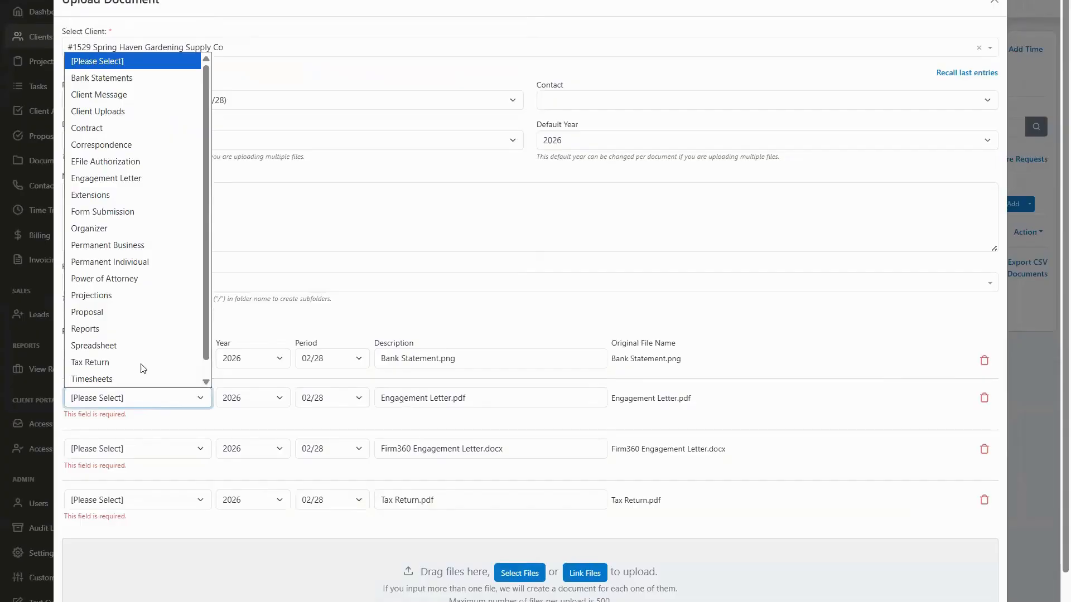
pyautogui.click(140, 179)
pyautogui.click(114, 438)
pyautogui.scroll(-1, 106, 235)
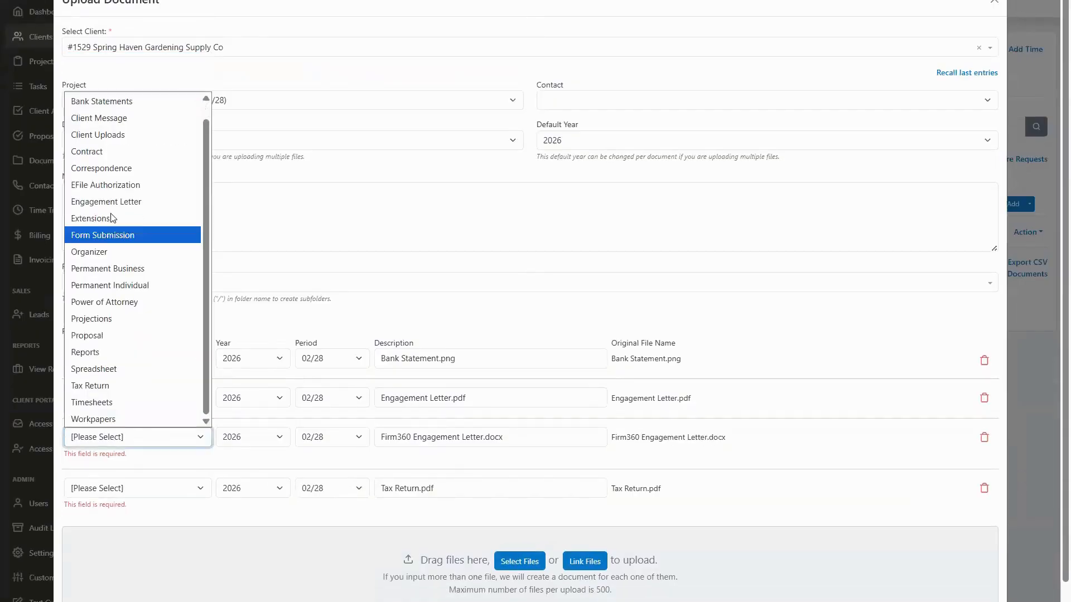
pyautogui.click(114, 202)
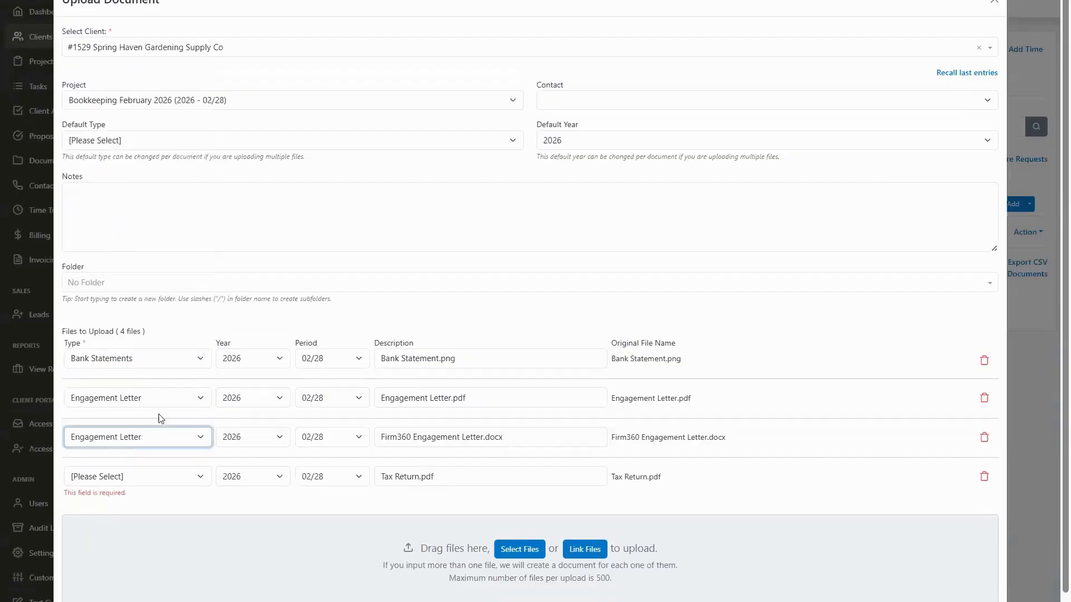
pyautogui.click(123, 479)
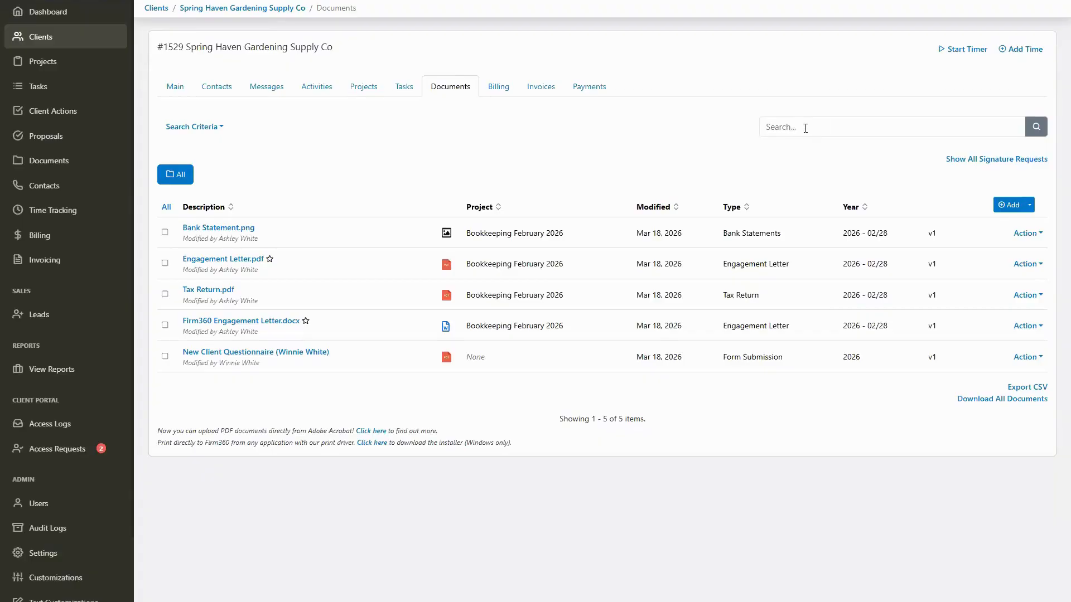
# - Review the search criteria available for filtering the client's documents
pyautogui.click(193, 128)
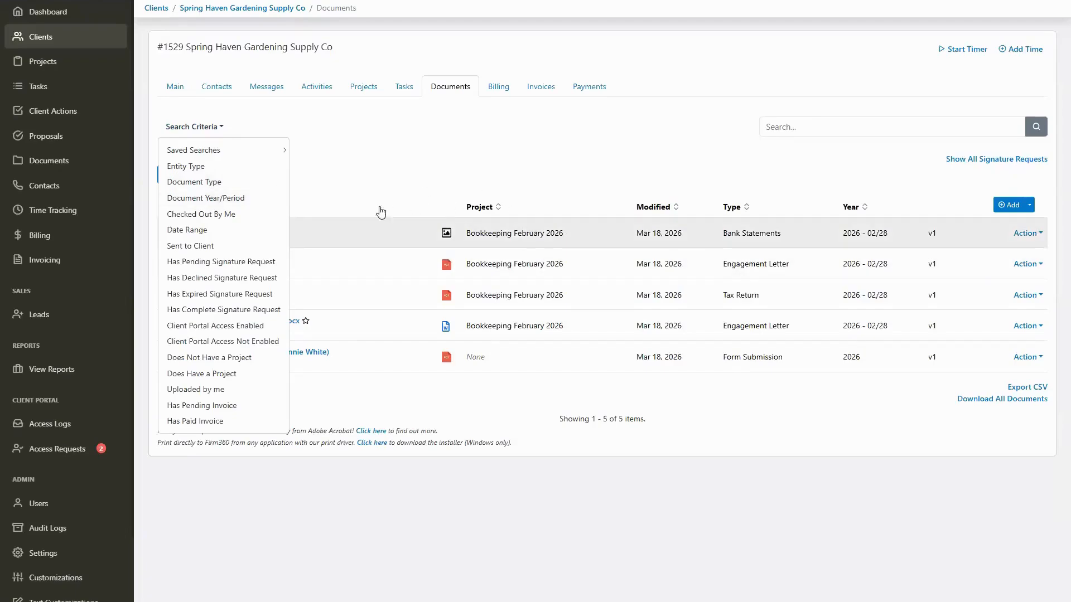
pyautogui.click(400, 160)
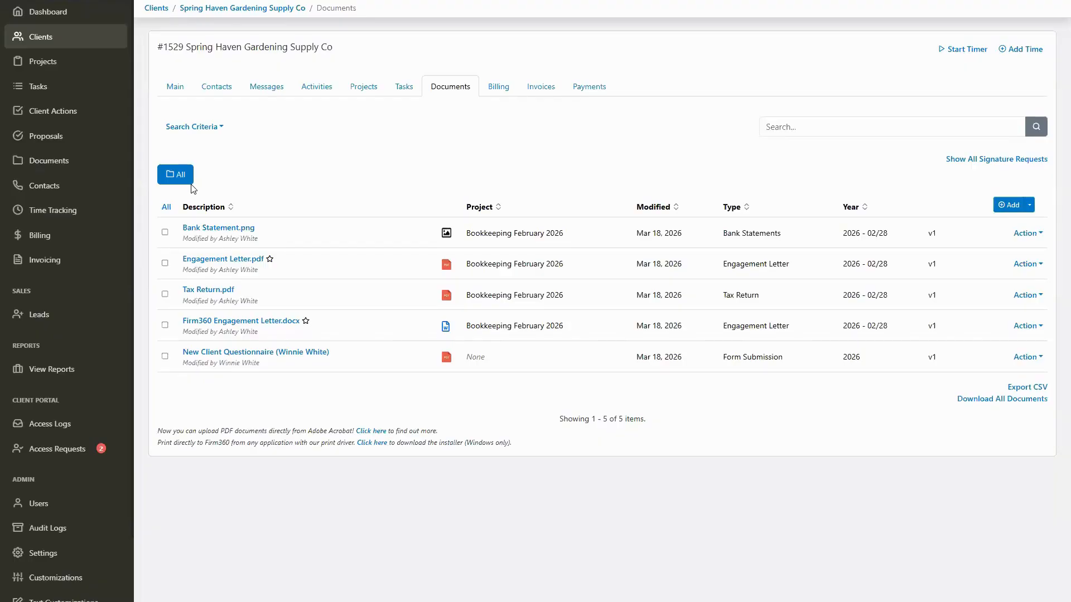
# - Move all the client's documents except the New Client Questionnaire to the 2025/Workpapers folder
pyautogui.click(166, 209)
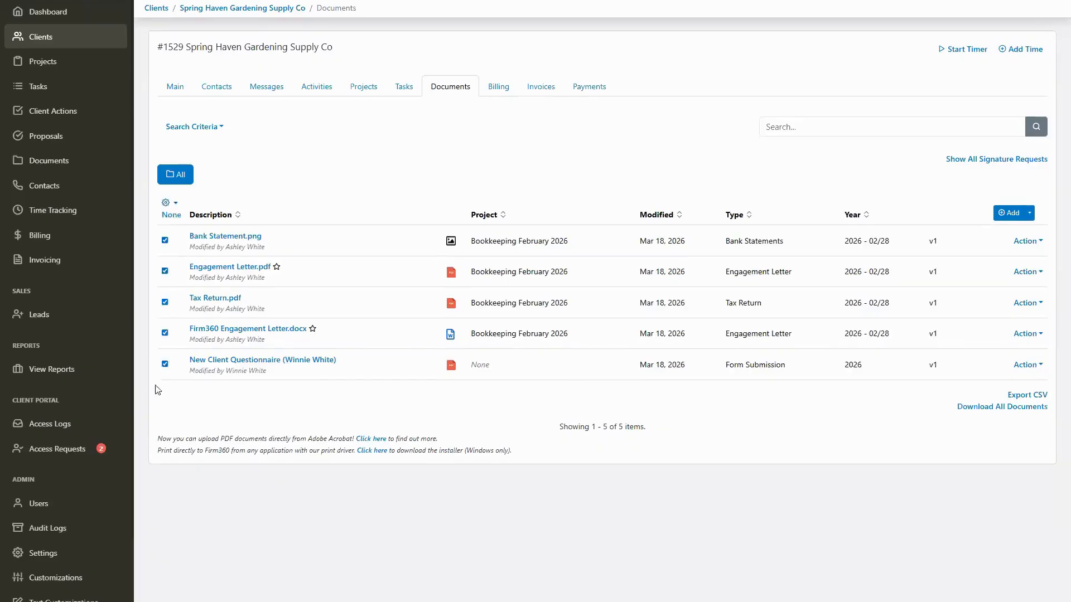
pyautogui.click(164, 365)
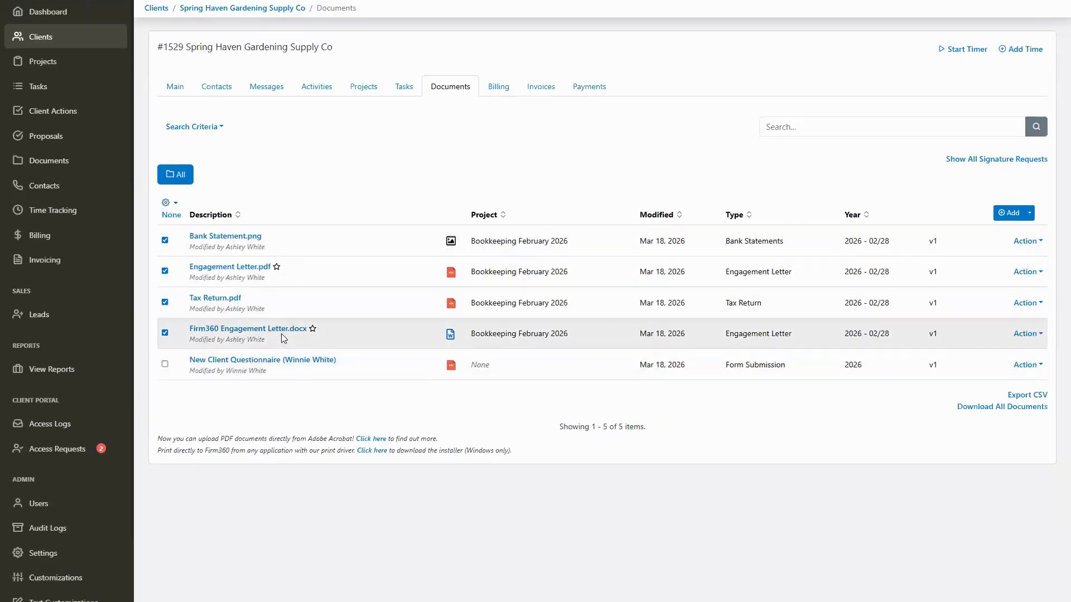
pyautogui.click(166, 205)
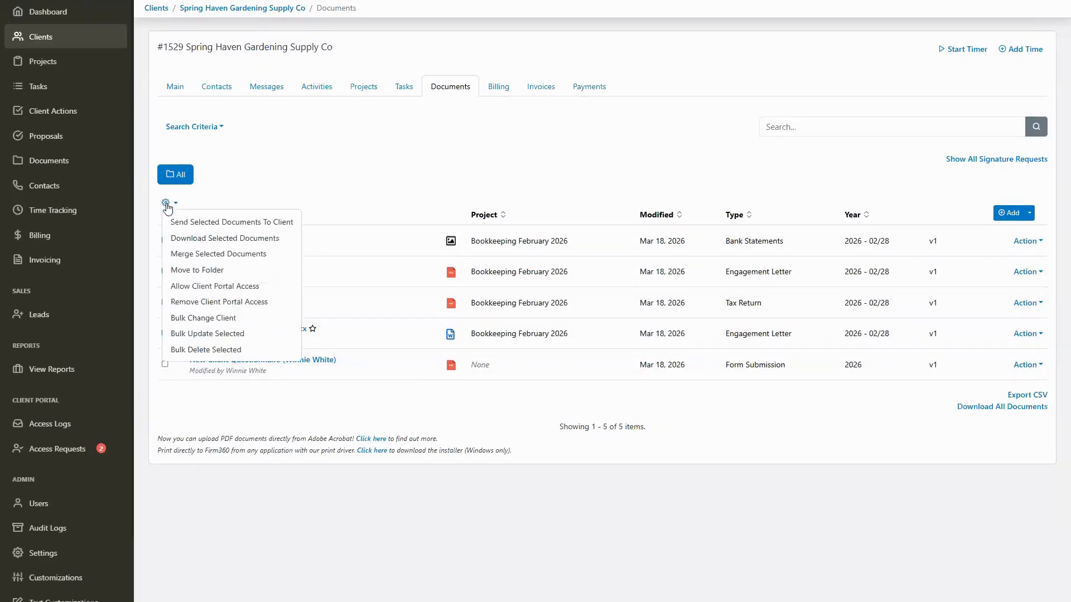
pyautogui.click(183, 271)
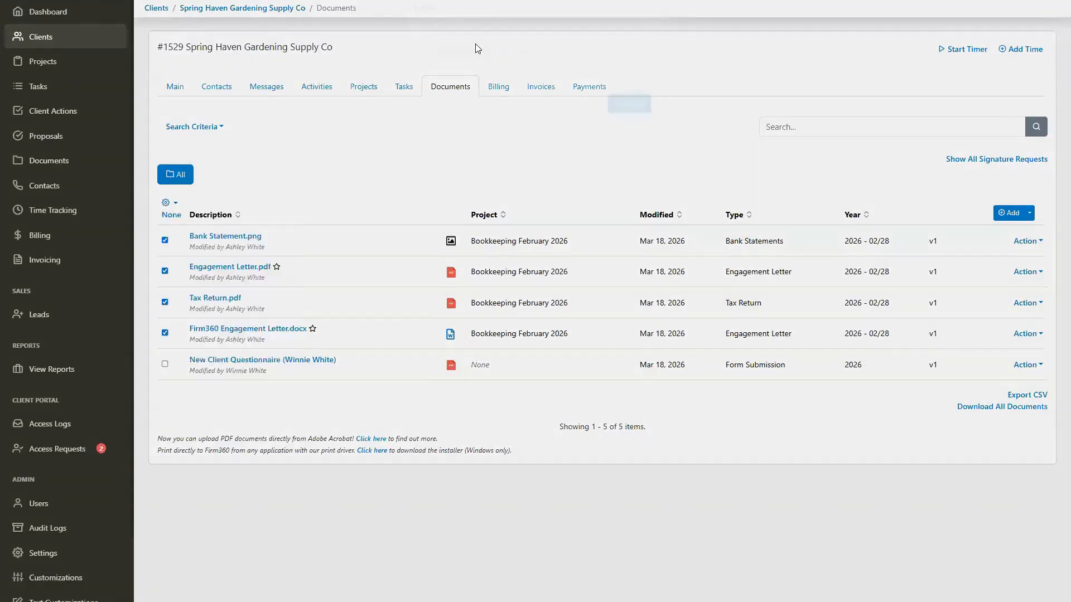
pyautogui.click(472, 54)
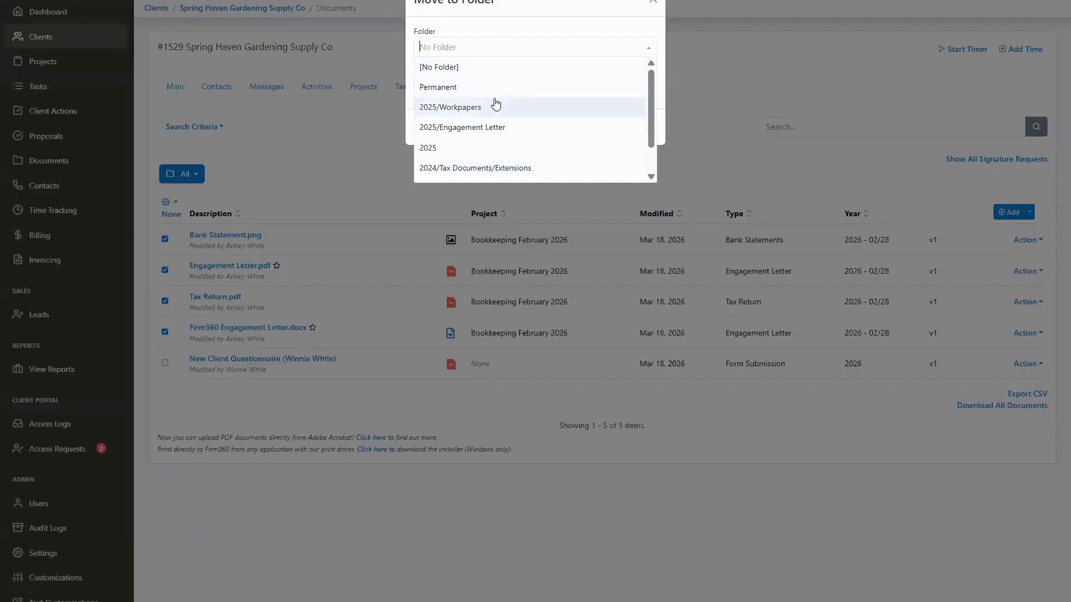
pyautogui.scroll(-1, 495, 104)
pyautogui.scroll(1, 494, 106)
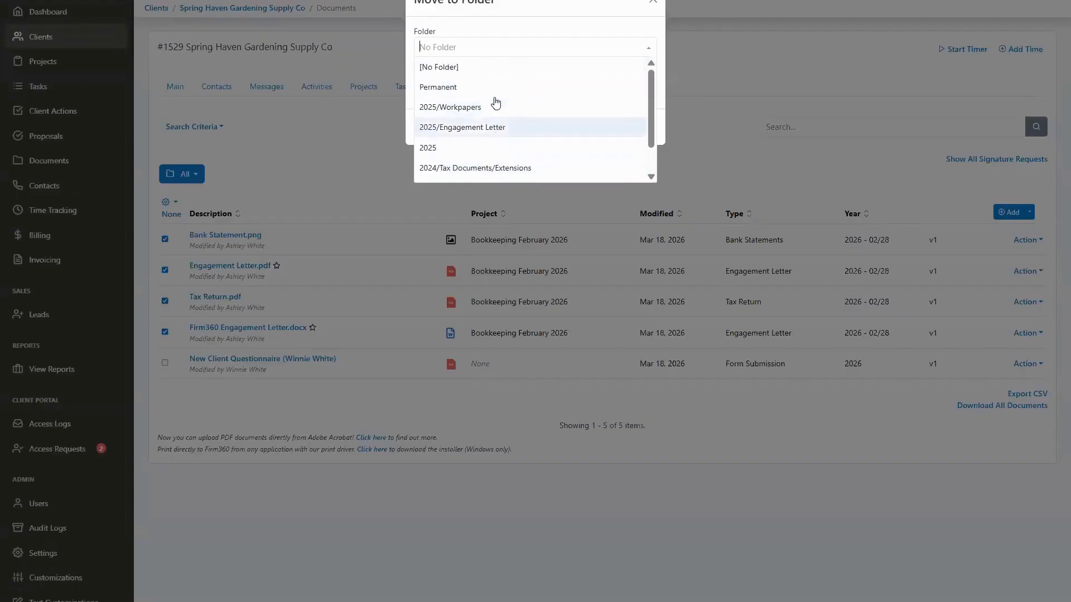
pyautogui.click(494, 135)
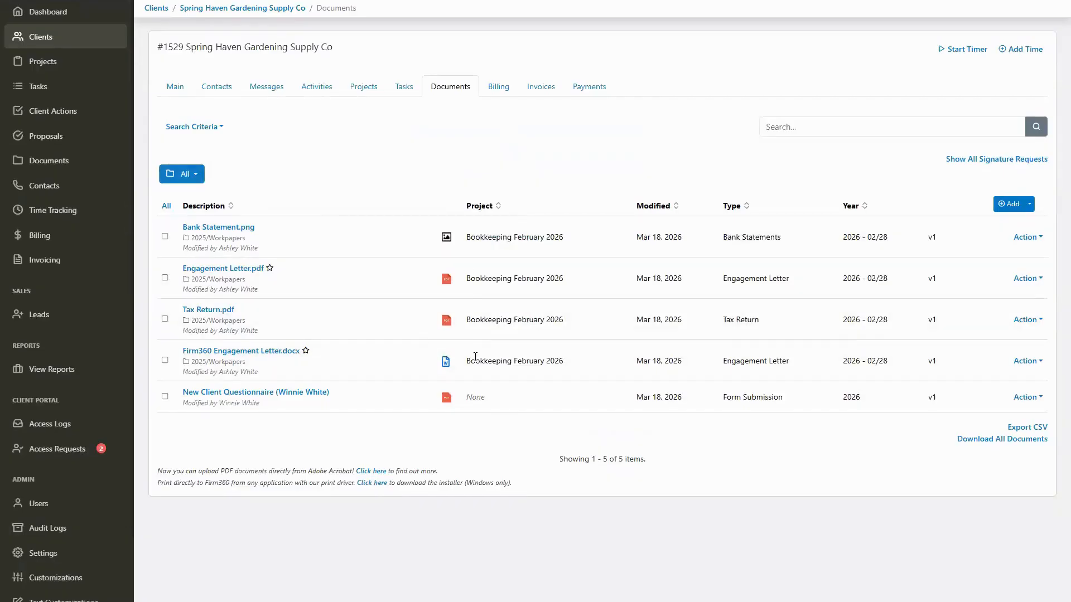
# - Browse the client's document folders down to the subfolders of 2025
pyautogui.click(197, 176)
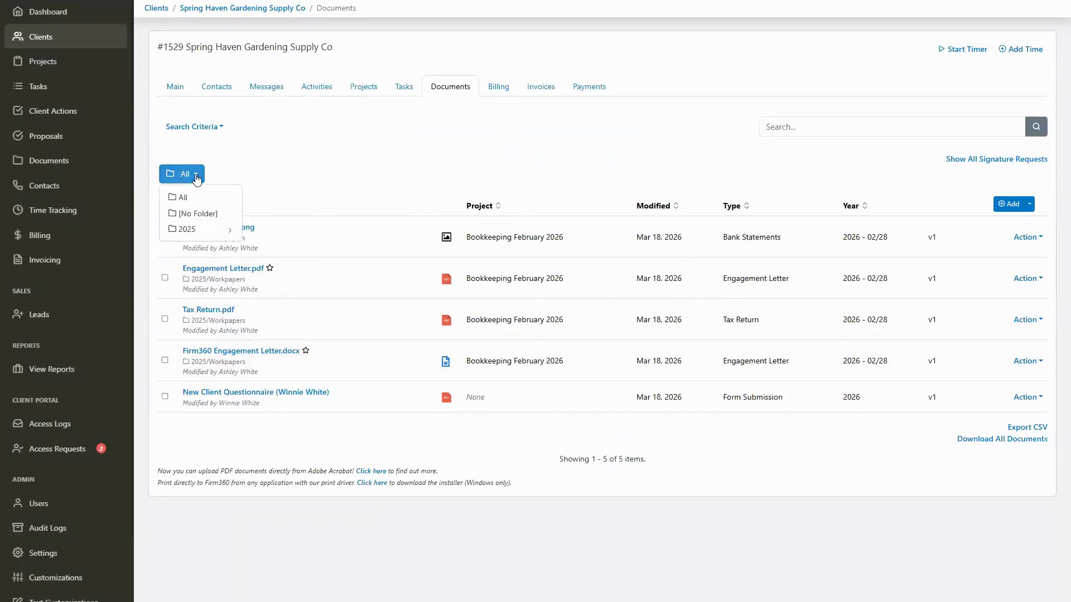
pyautogui.click(232, 231)
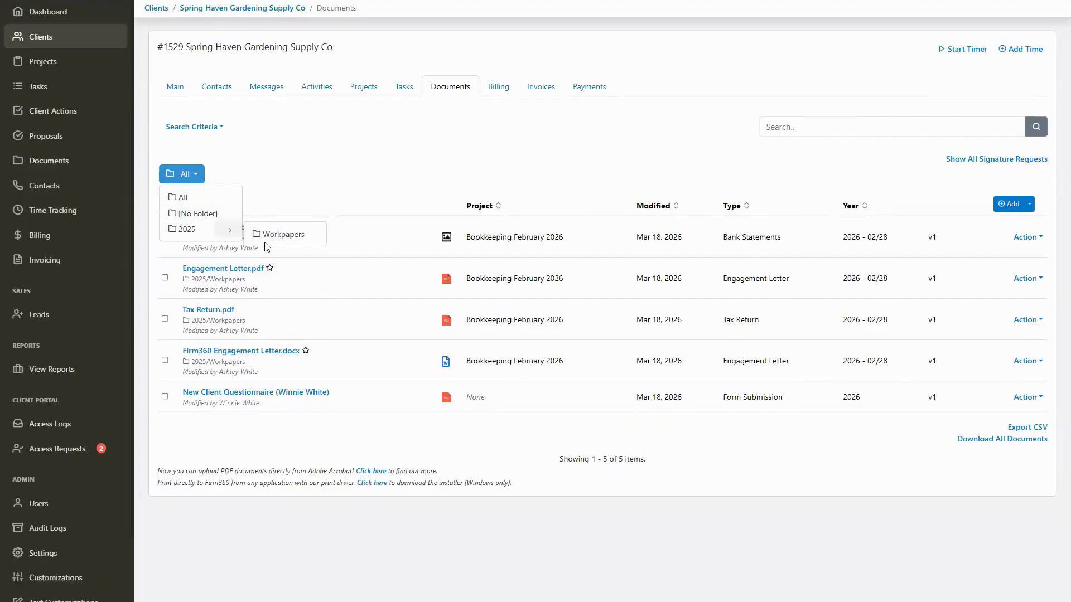
pyautogui.click(502, 139)
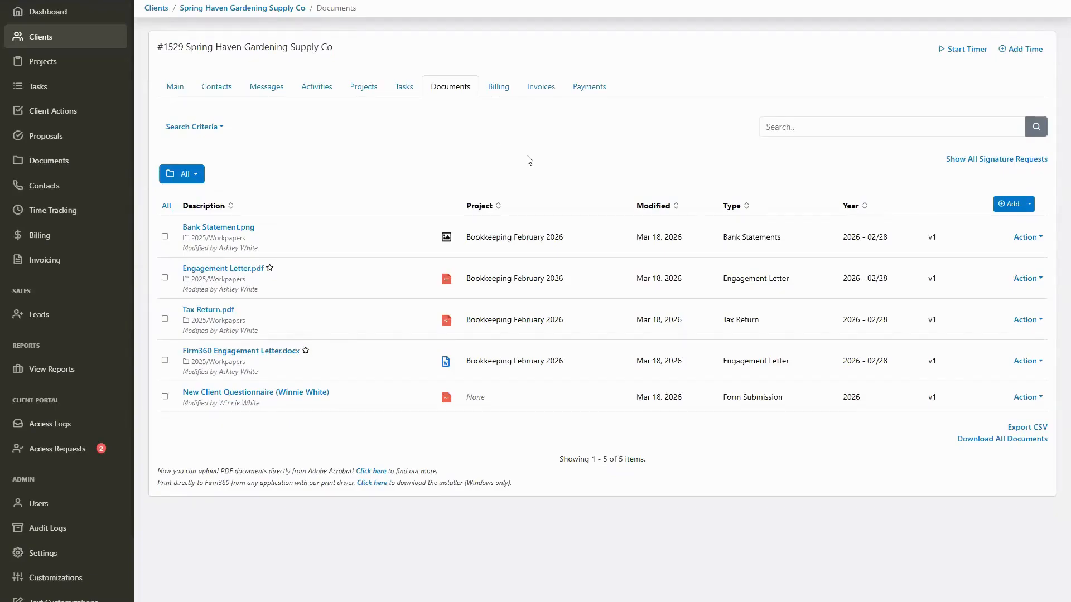
# - Convert Bank Statement.png to a PDF and confirm the conversion
pyautogui.click(1028, 242)
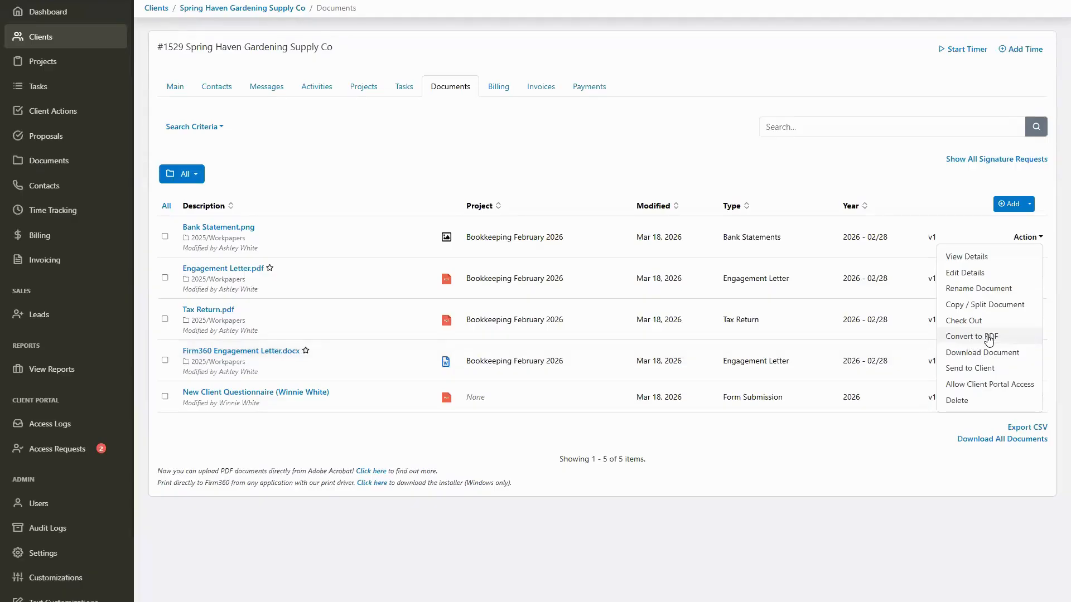
pyautogui.click(988, 339)
pyautogui.click(602, 44)
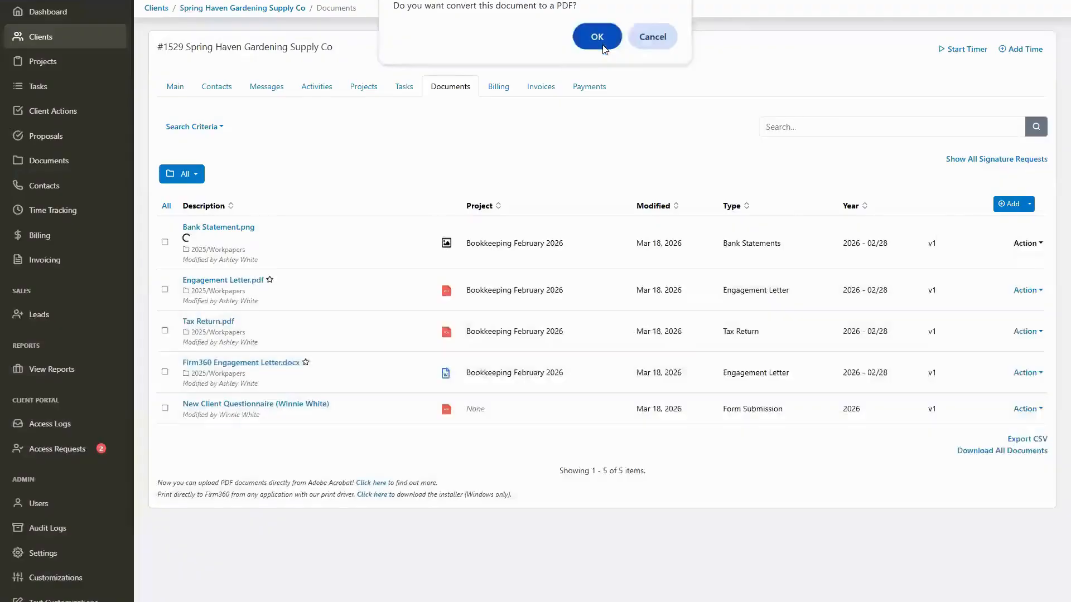
# - Open the converted bank statement PDF, rename the document as Version 2, and close the viewer
pyautogui.click(446, 238)
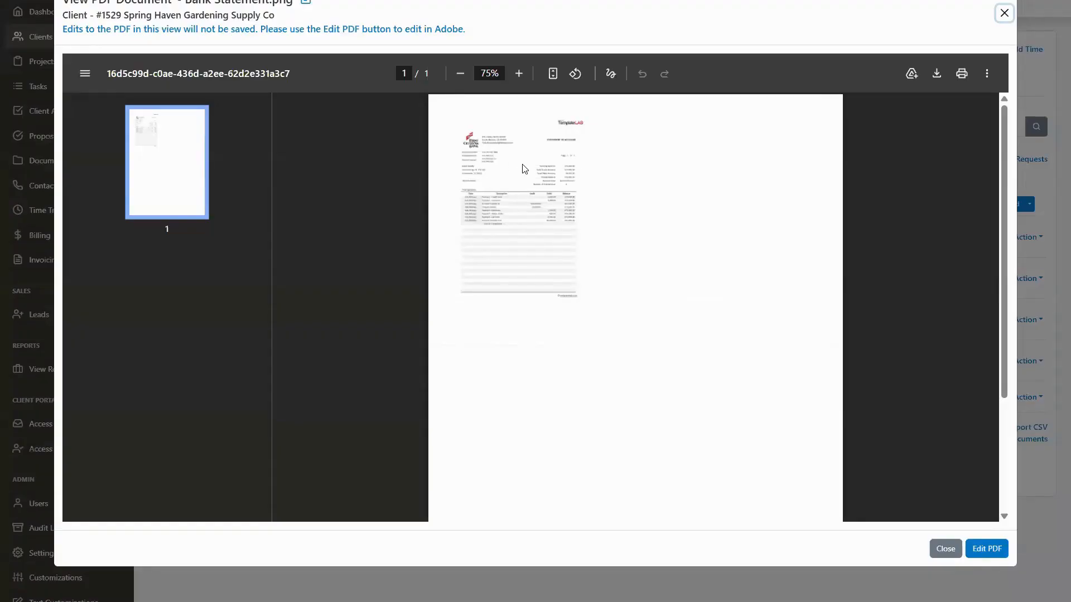
pyautogui.click(307, 3)
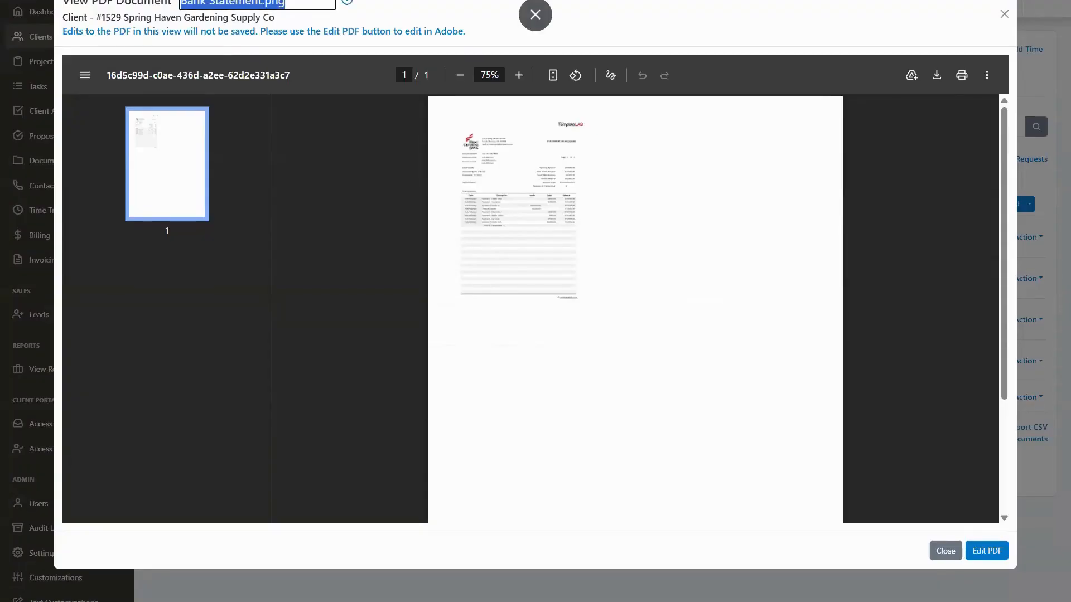
pyautogui.write('version 2')
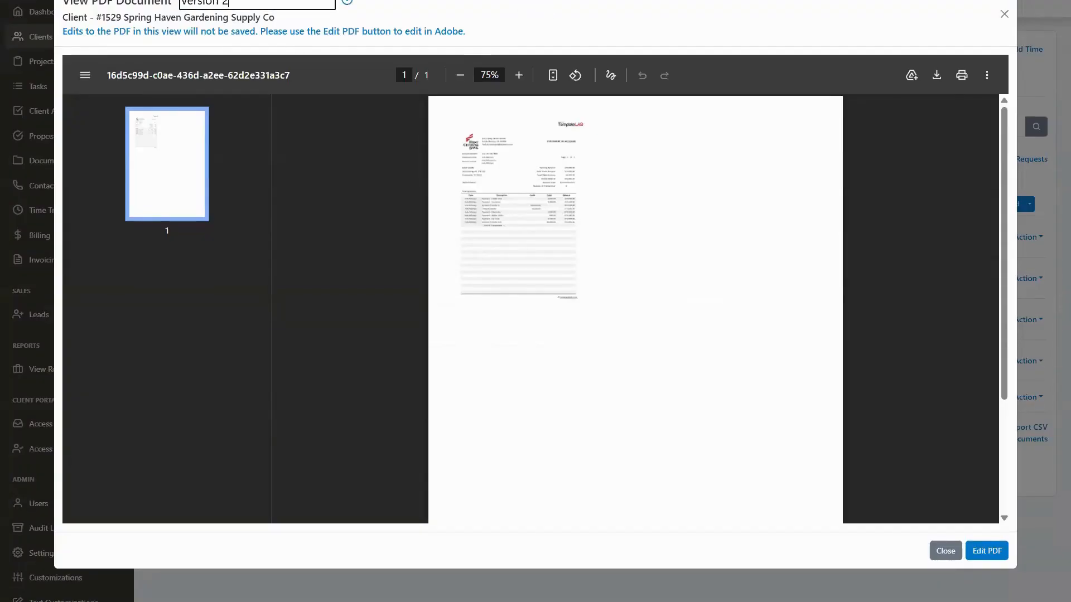
pyautogui.click(347, 2)
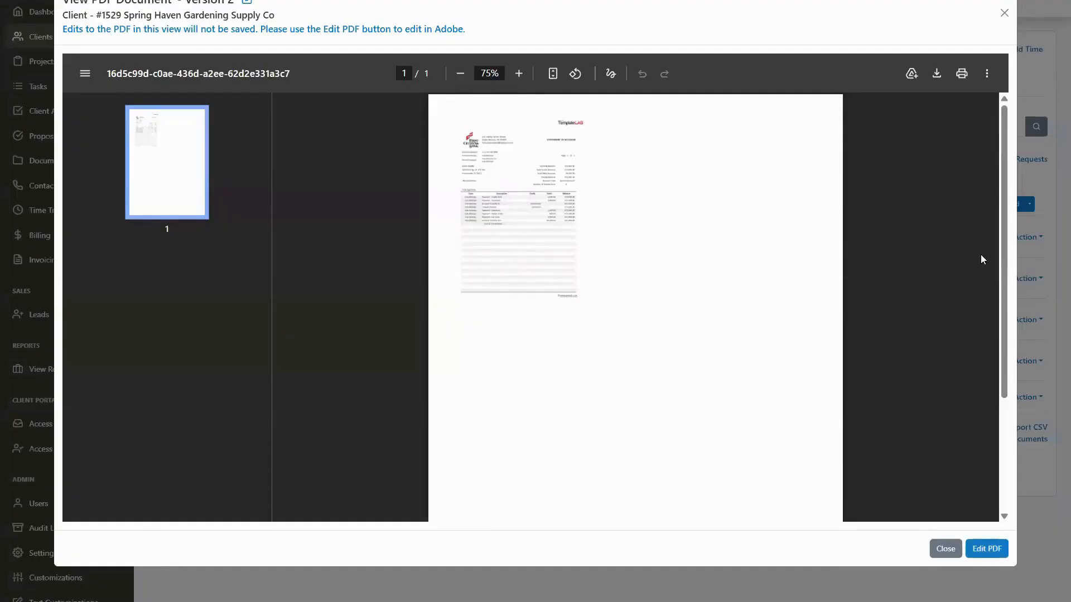
pyautogui.click(1004, 13)
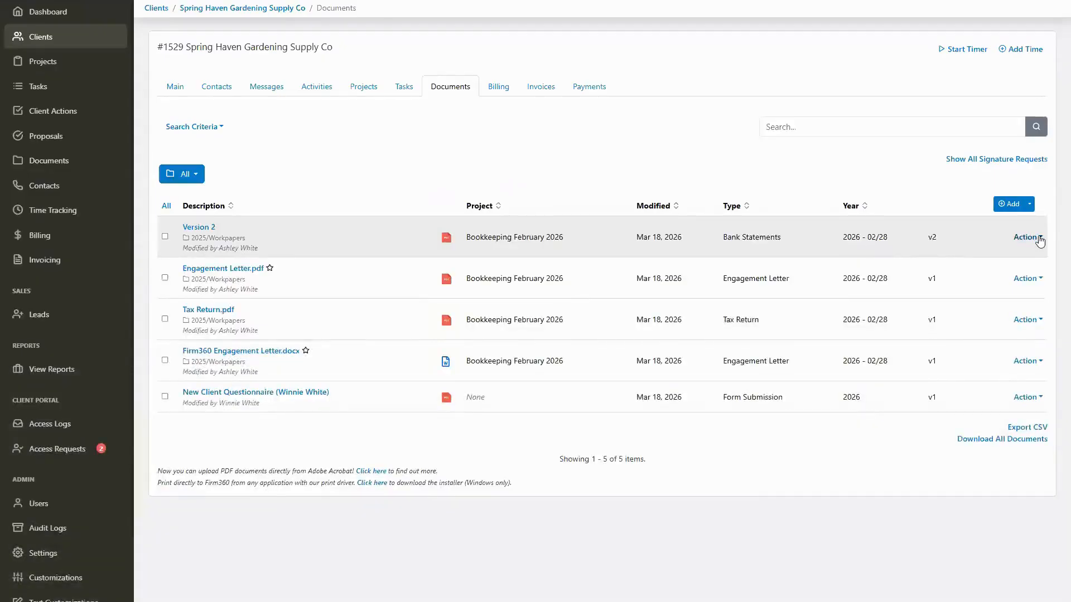
# - View the details of the Version 2 document to check its revision history
pyautogui.click(1039, 240)
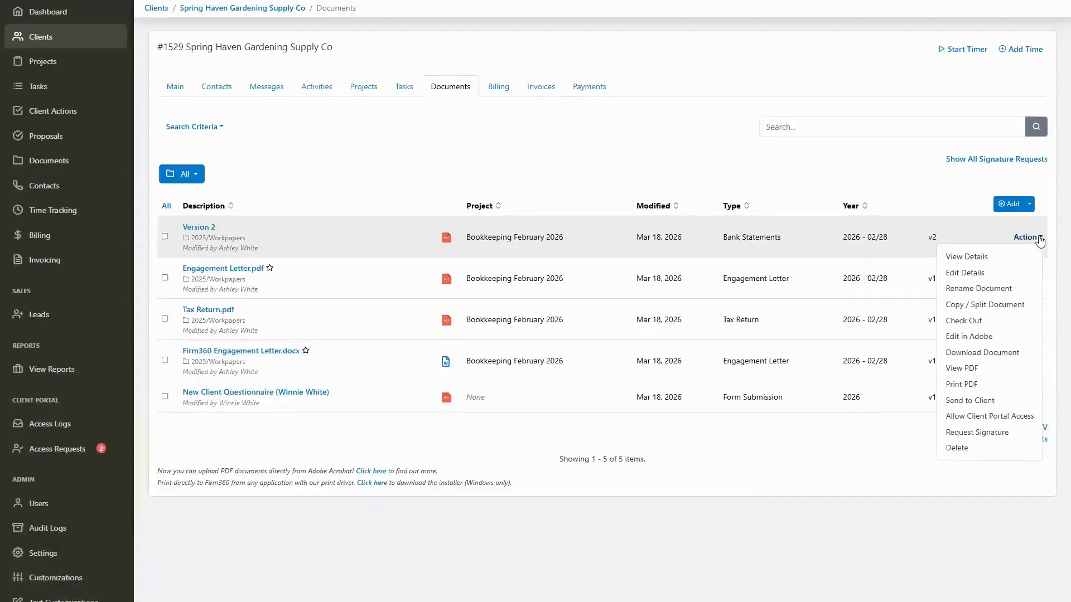
pyautogui.click(988, 261)
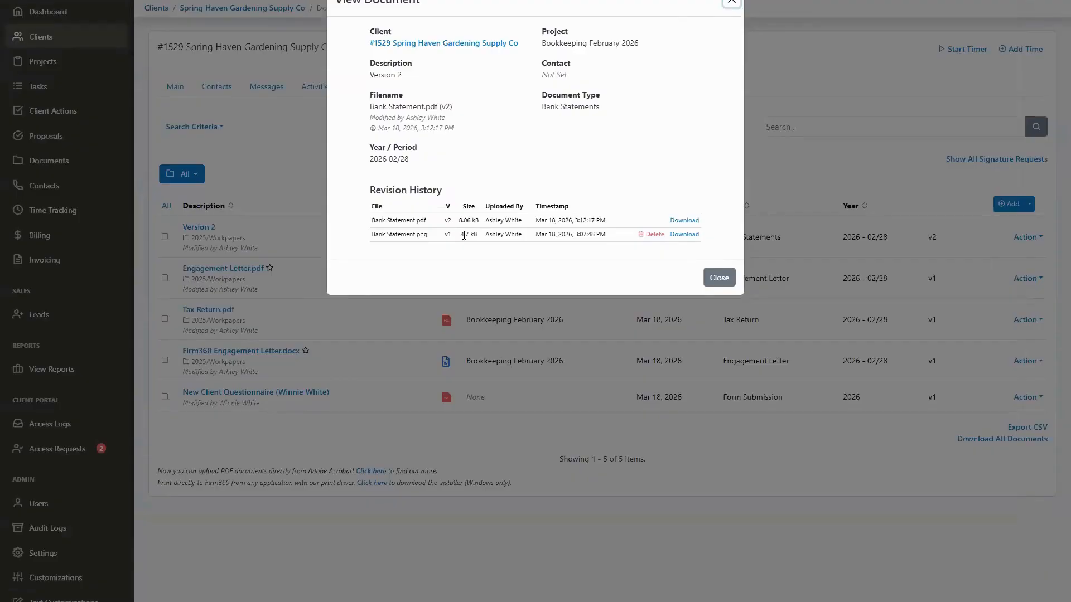
# - Review the original Bank Statement.png entry in the revision history and close the document details
pyautogui.moveTo(386, 234); pyautogui.dragTo(686, 244)
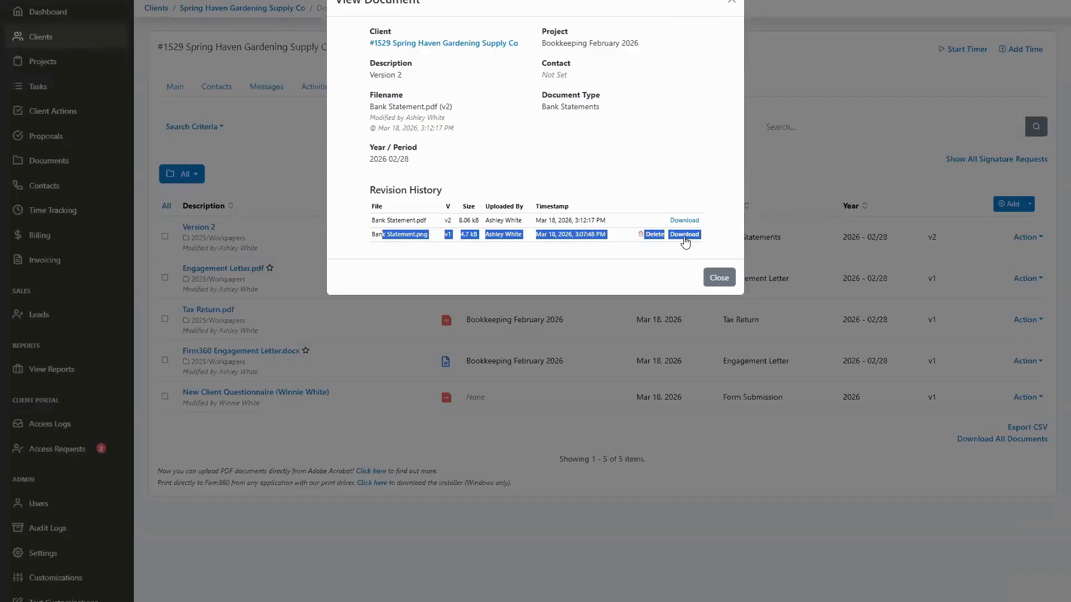
pyautogui.click(454, 226)
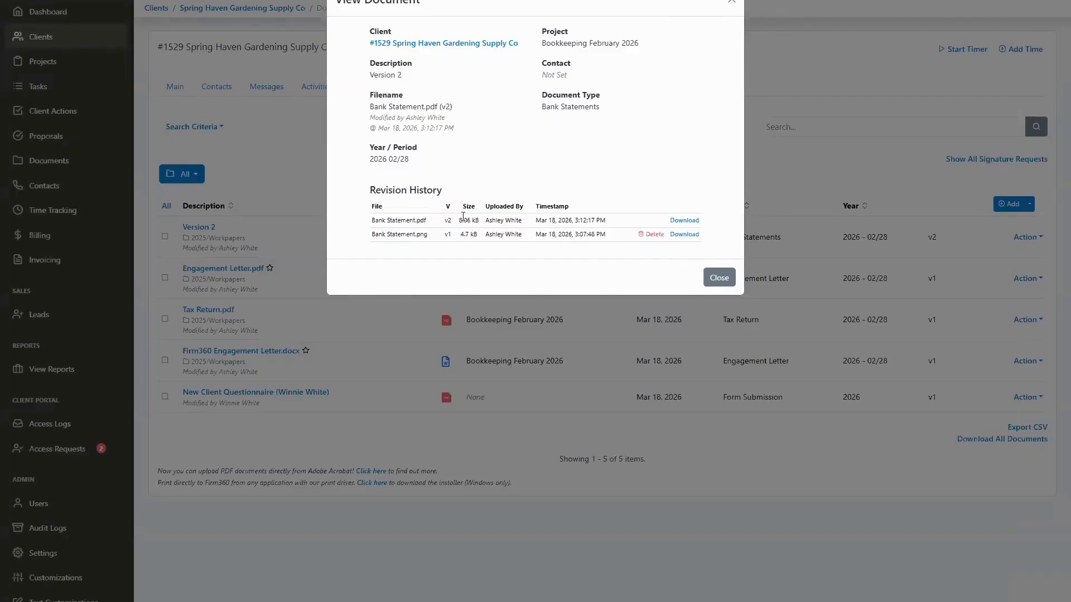
pyautogui.click(467, 362)
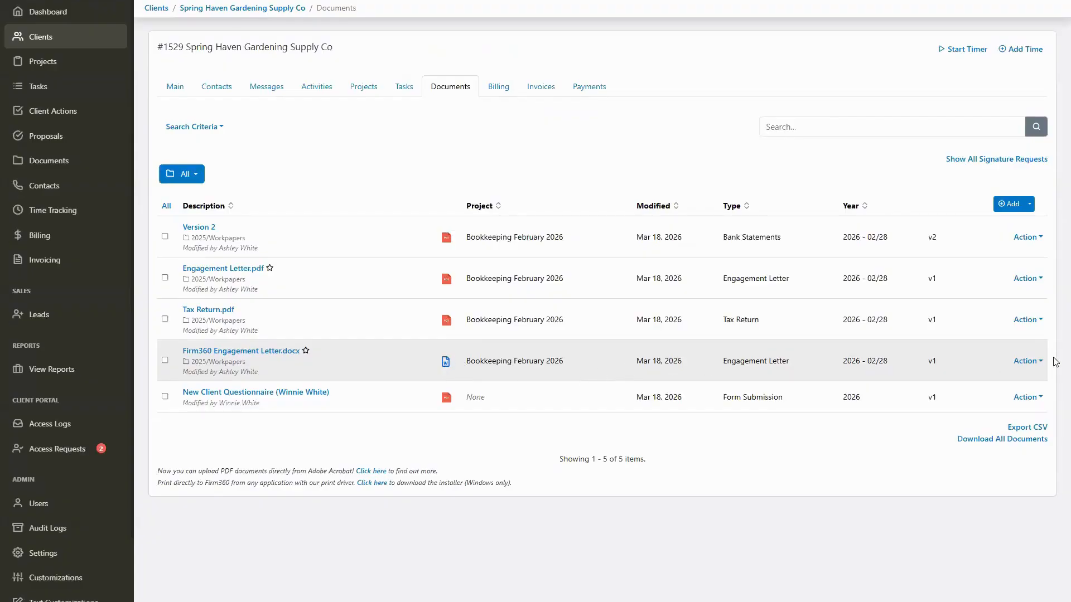
pyautogui.click(1028, 361)
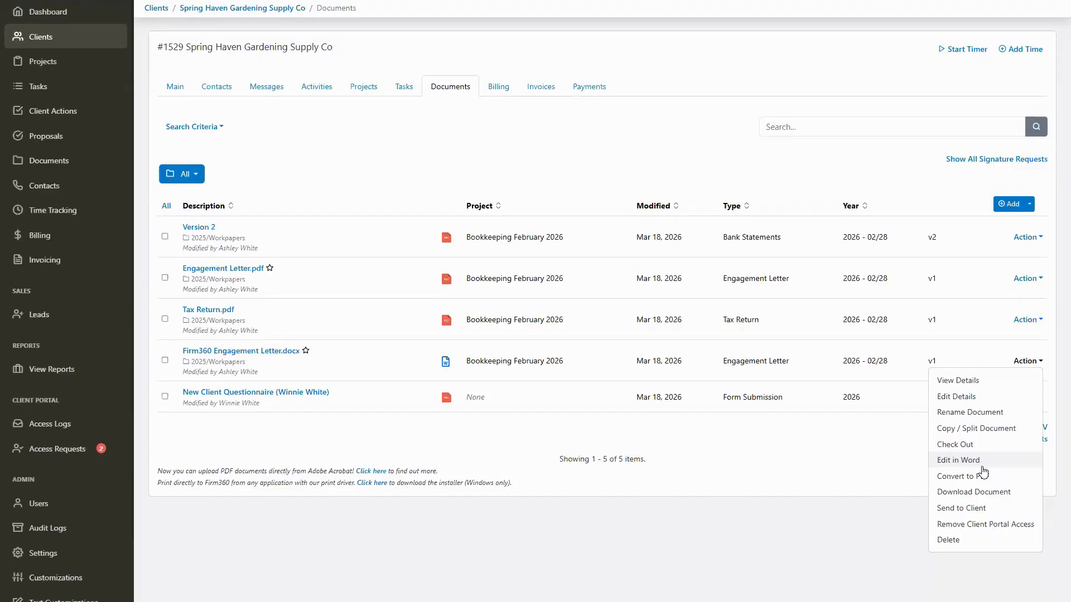
pyautogui.click(812, 426)
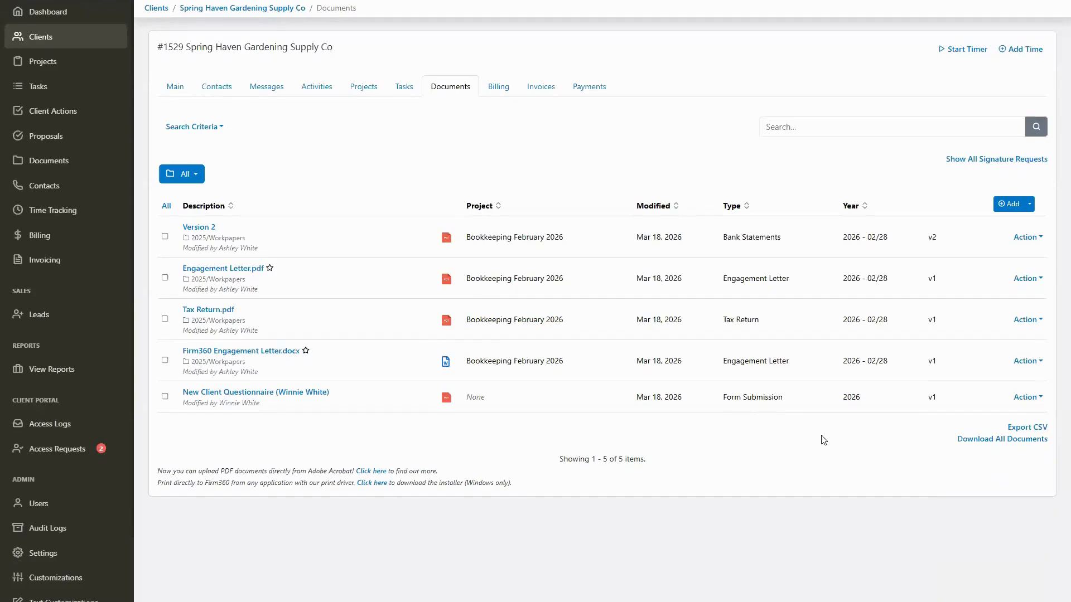
# - Copy only page 1 of Engagement Letter.pdf into a new document
pyautogui.click(1029, 279)
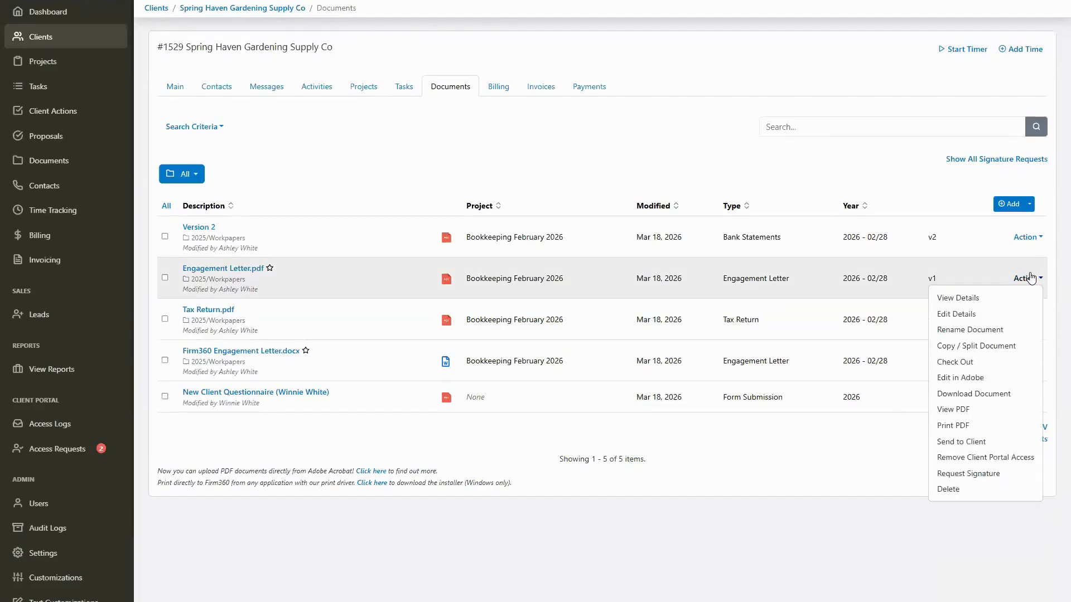
pyautogui.click(977, 347)
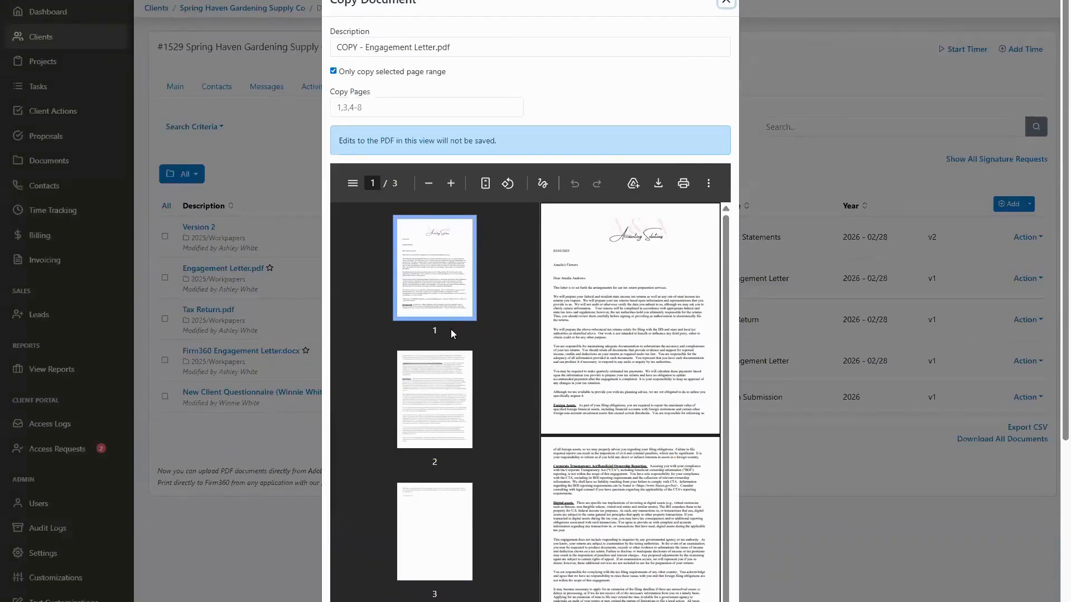
pyautogui.scroll(-3, 448, 329)
pyautogui.scroll(3, 452, 301)
pyautogui.click(373, 107)
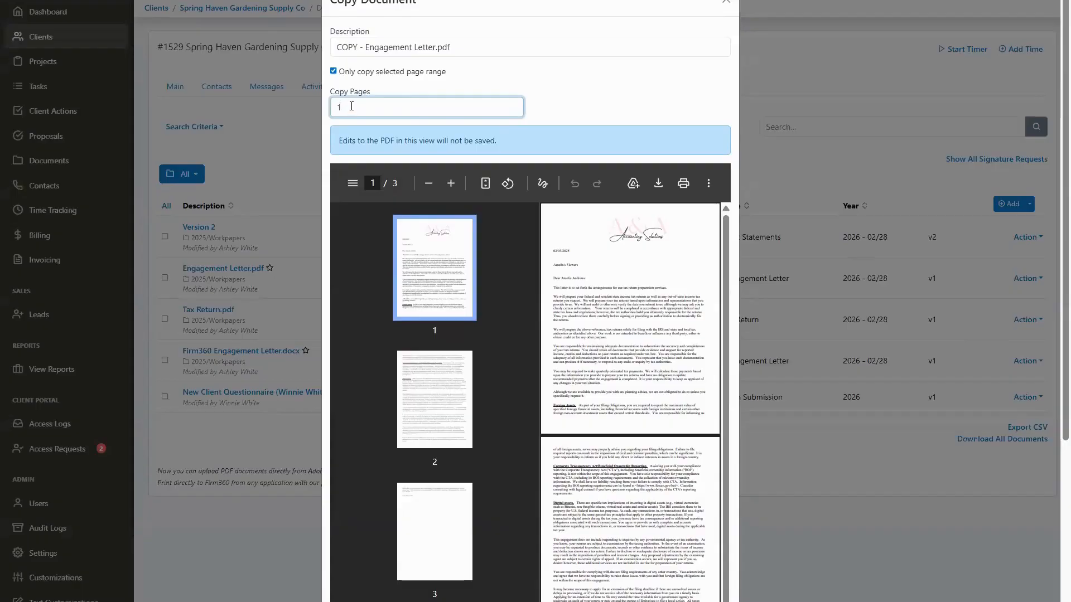
pyautogui.scroll(-10, 645, 411)
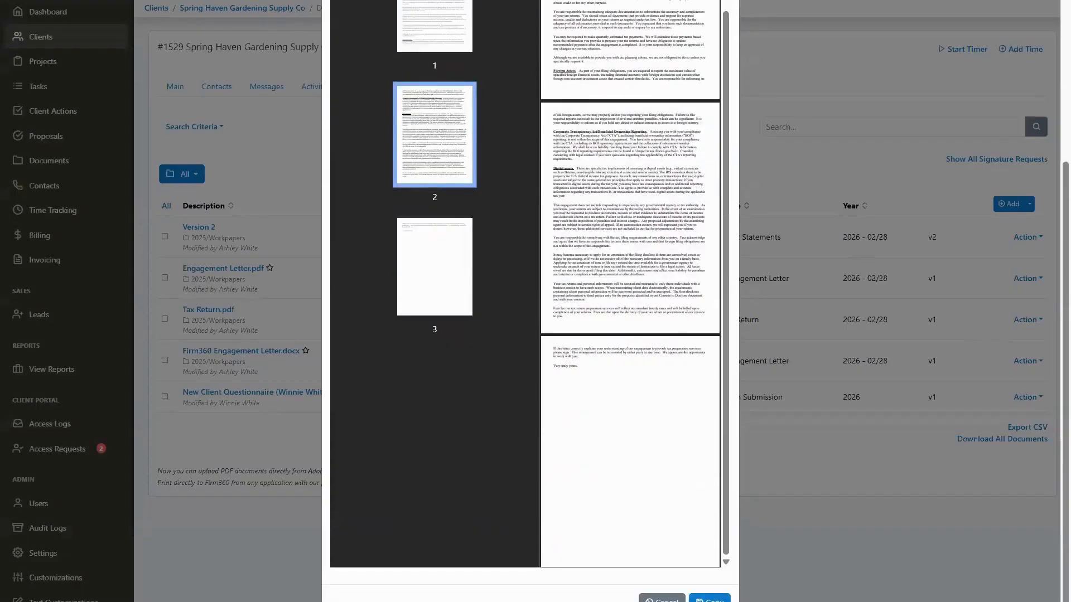
pyautogui.click(709, 599)
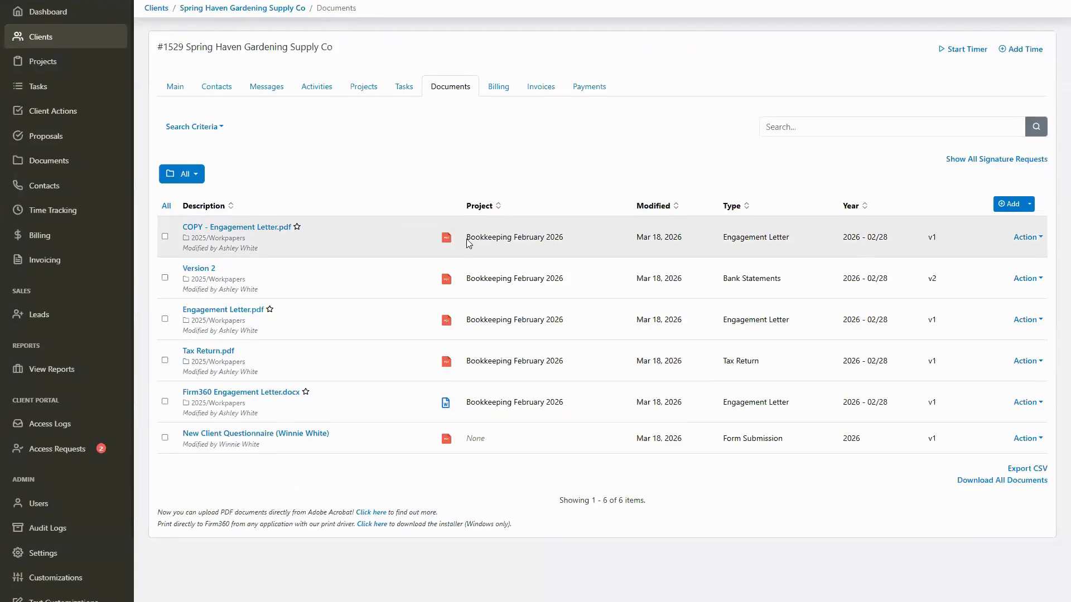
# - View the copied engagement letter PDF to check its contents, and close the viewer
pyautogui.click(446, 239)
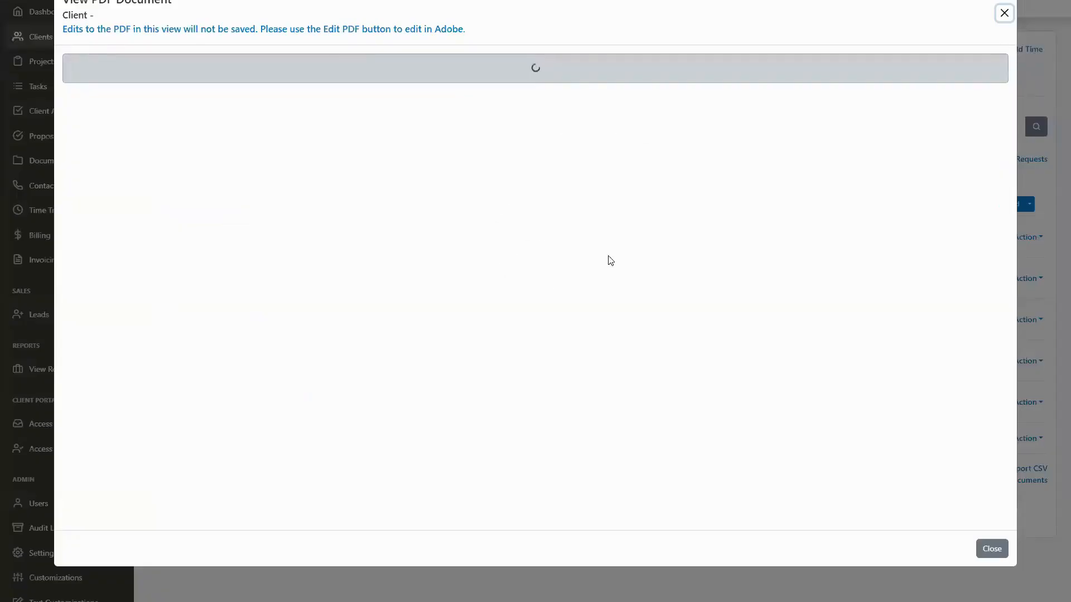
pyautogui.scroll(-1, 645, 225)
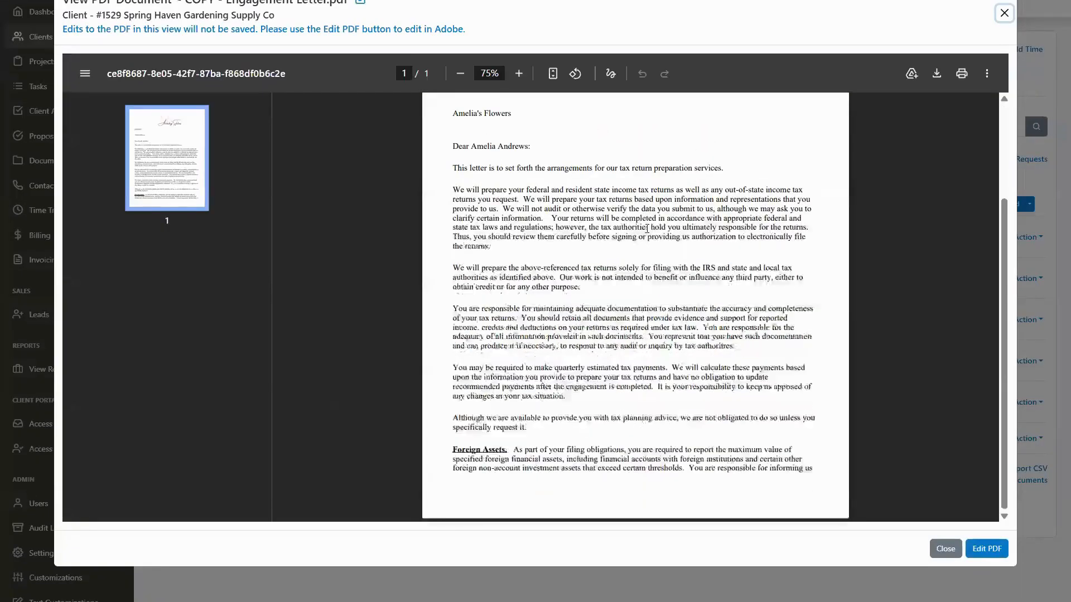
pyautogui.scroll(3, 645, 225)
pyautogui.click(1002, 16)
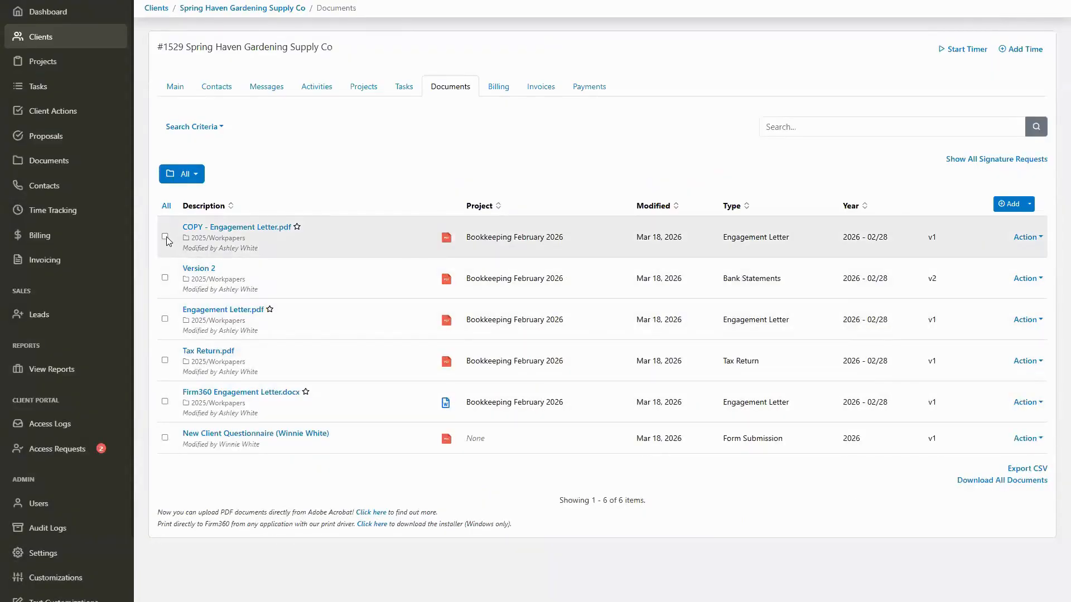
# - Merge all listed documents into one PDF, ordered Version 2, COPY - Engagement Letter, Tax Return, New Client Questionnaire, Engagement Letter, Firm360 Engagement Letter
pyautogui.click(167, 207)
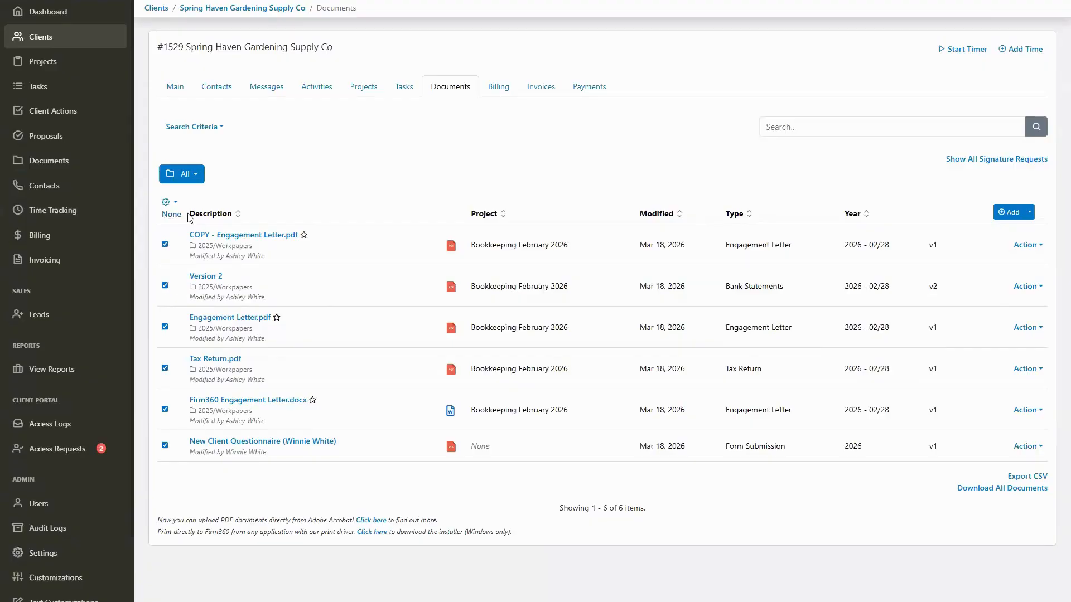
pyautogui.click(175, 204)
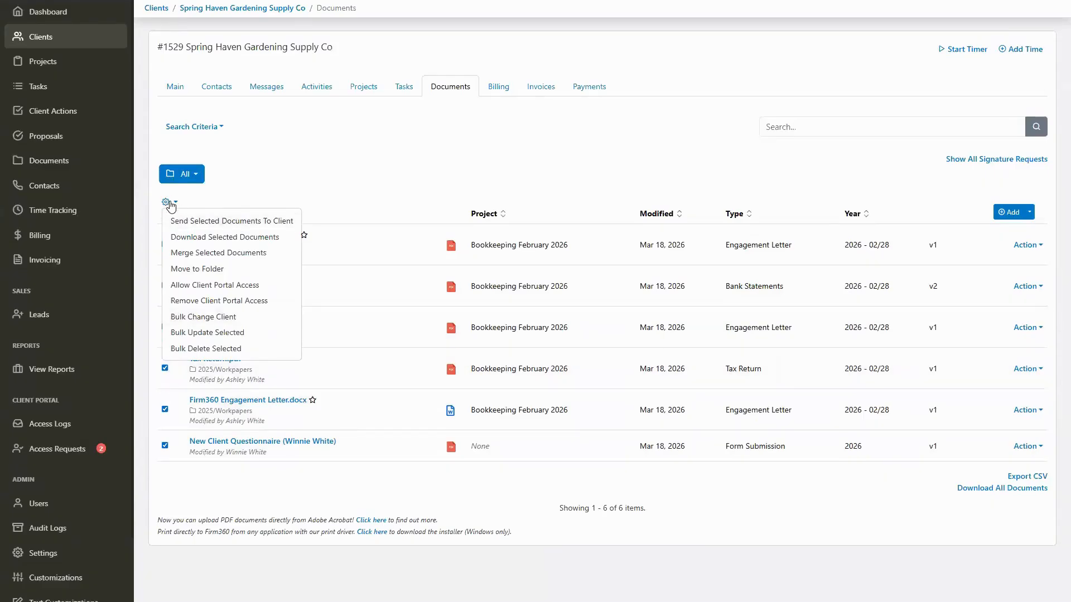
pyautogui.click(196, 256)
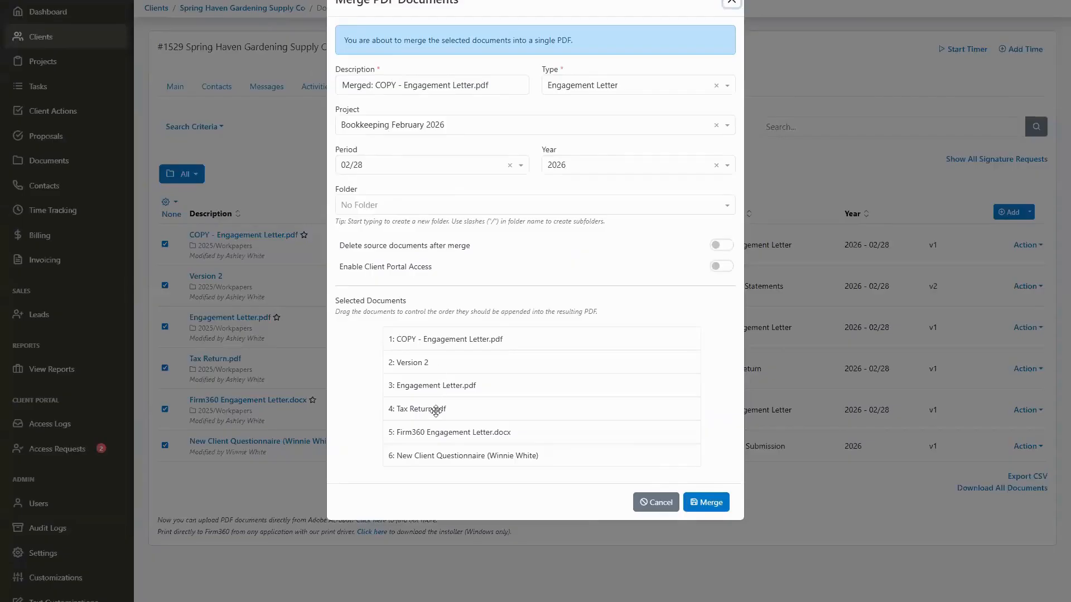
pyautogui.moveTo(435, 410); pyautogui.dragTo(448, 379)
pyautogui.moveTo(446, 339); pyautogui.dragTo(446, 385)
pyautogui.moveTo(446, 455); pyautogui.dragTo(446, 409)
pyautogui.moveTo(440, 340); pyautogui.dragTo(440, 388)
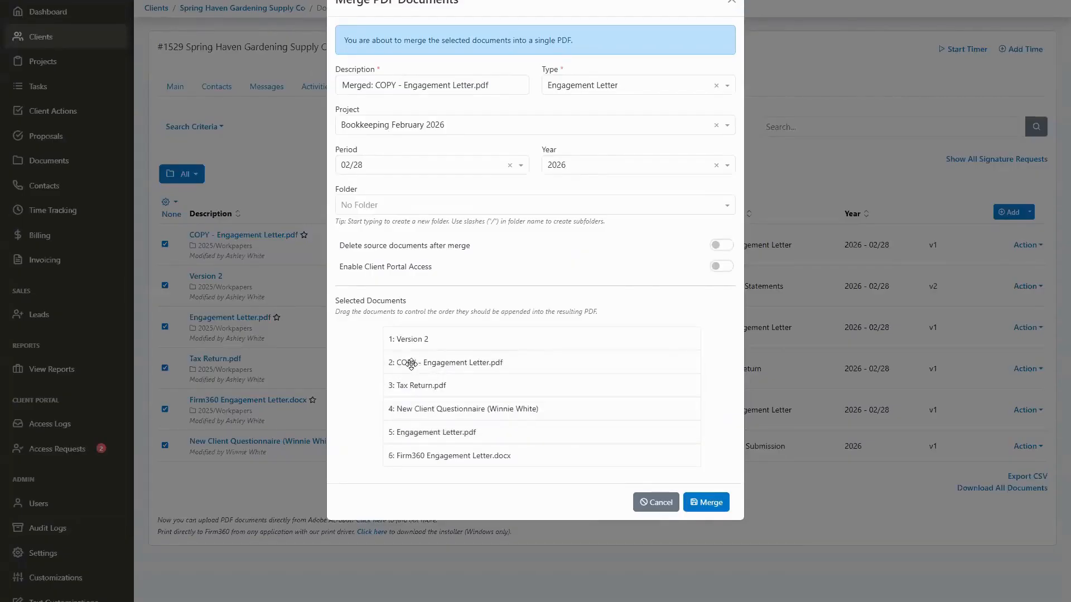
pyautogui.click(710, 503)
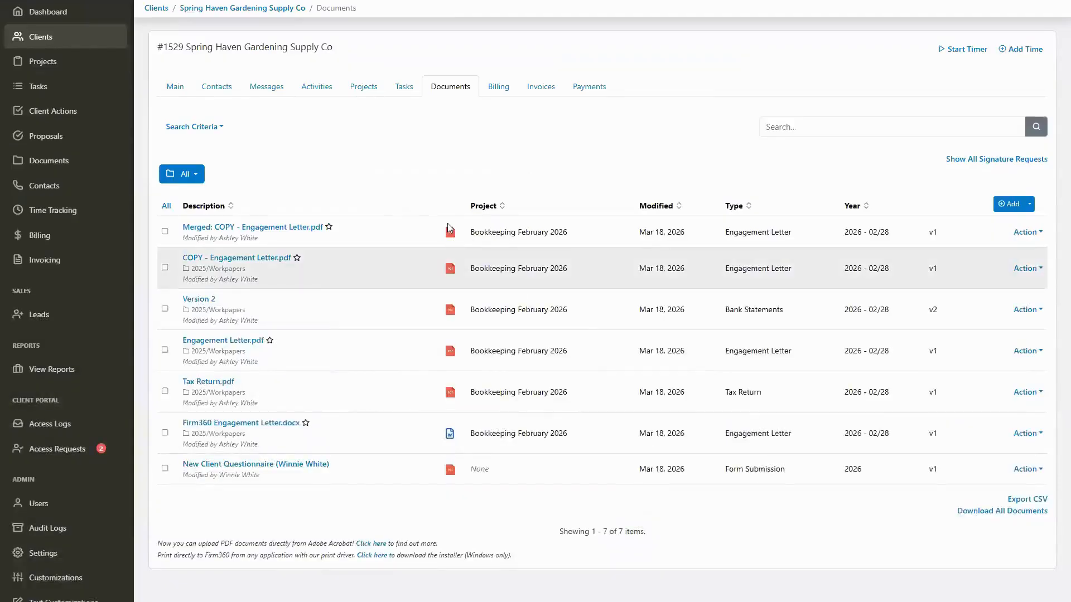
# - Look through the page thumbnails of the merged PDF to check the document order, and close the viewer
pyautogui.click(450, 233)
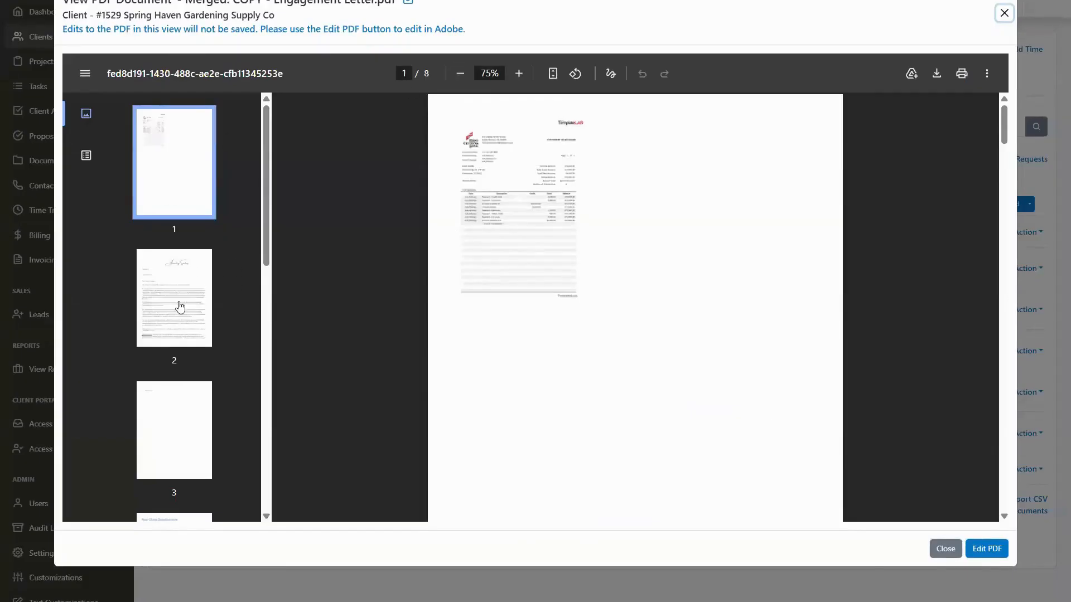
pyautogui.scroll(-8, 179, 305)
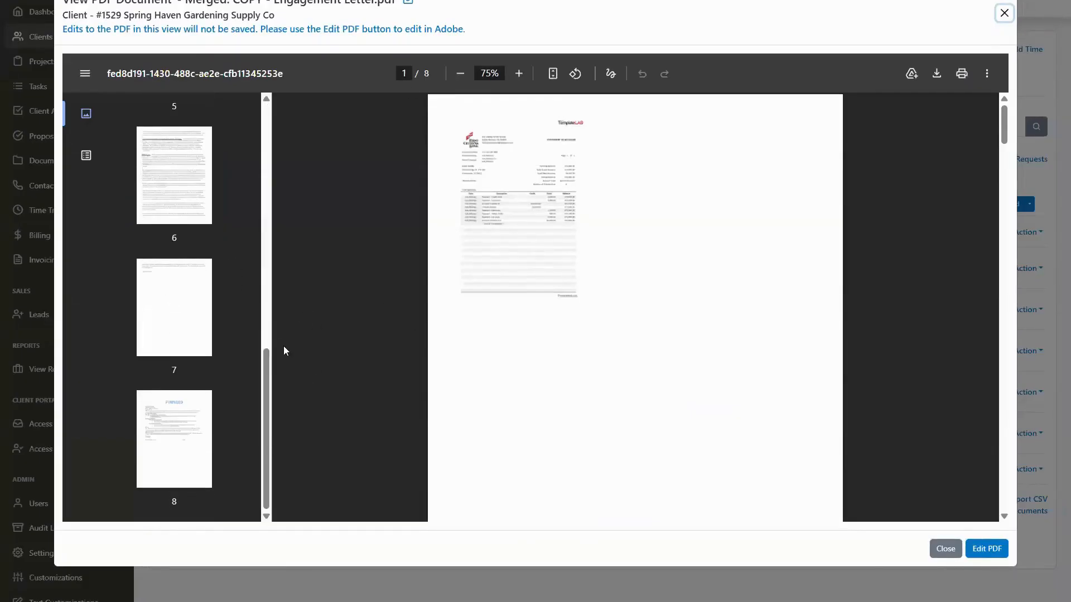
pyautogui.press('Escape')
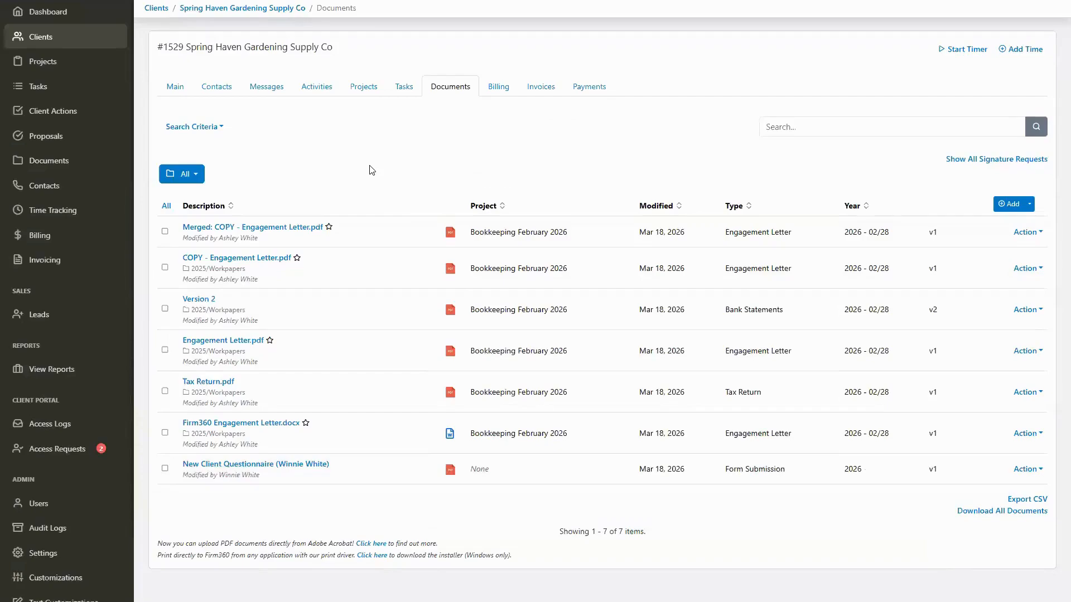
pyautogui.click(165, 231)
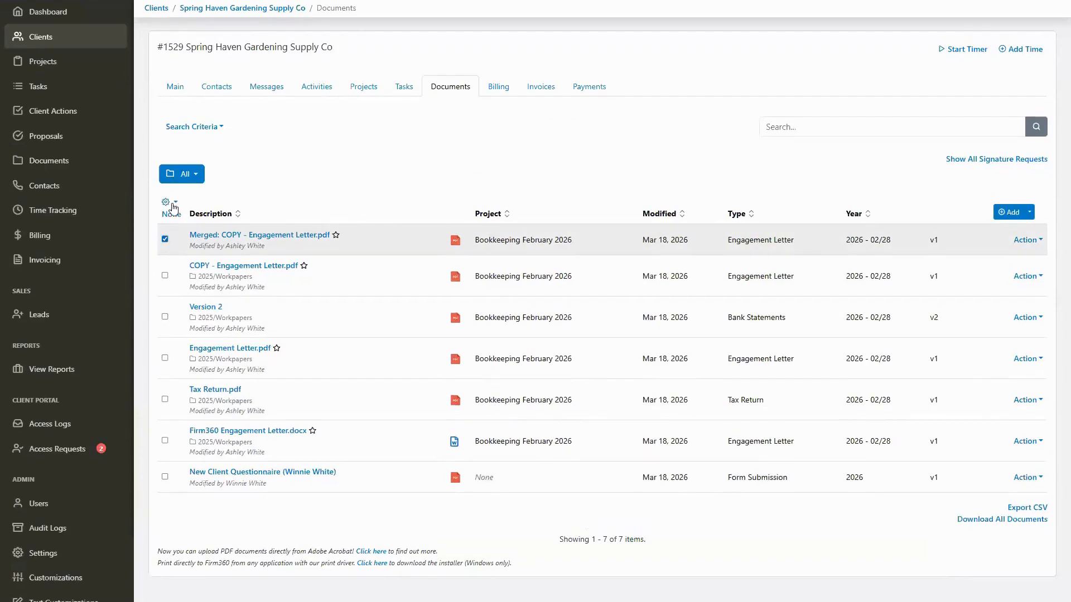
pyautogui.click(169, 202)
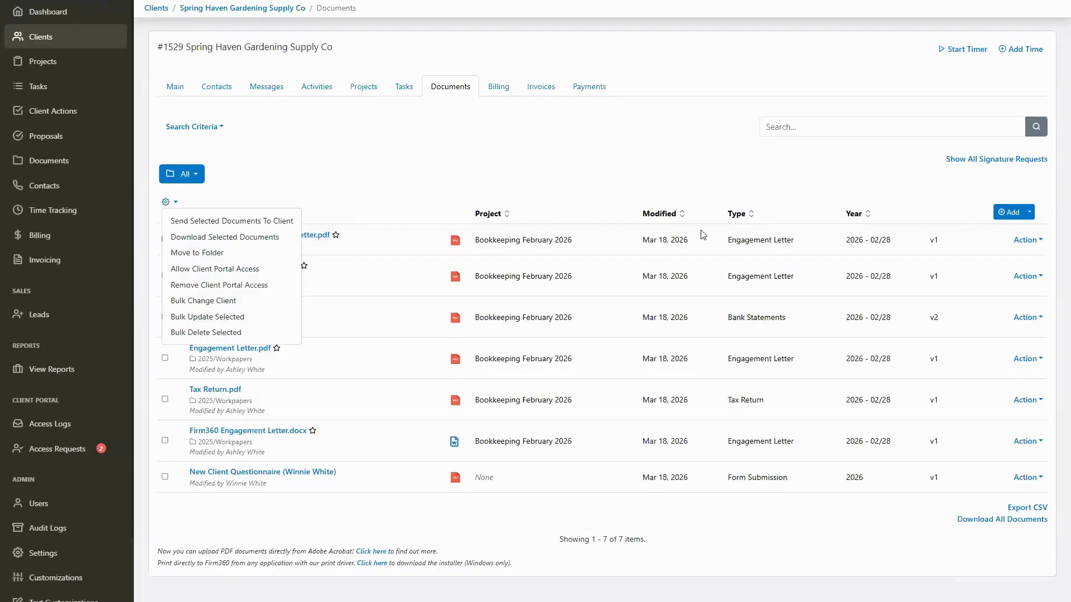
pyautogui.click(753, 169)
pyautogui.click(1026, 240)
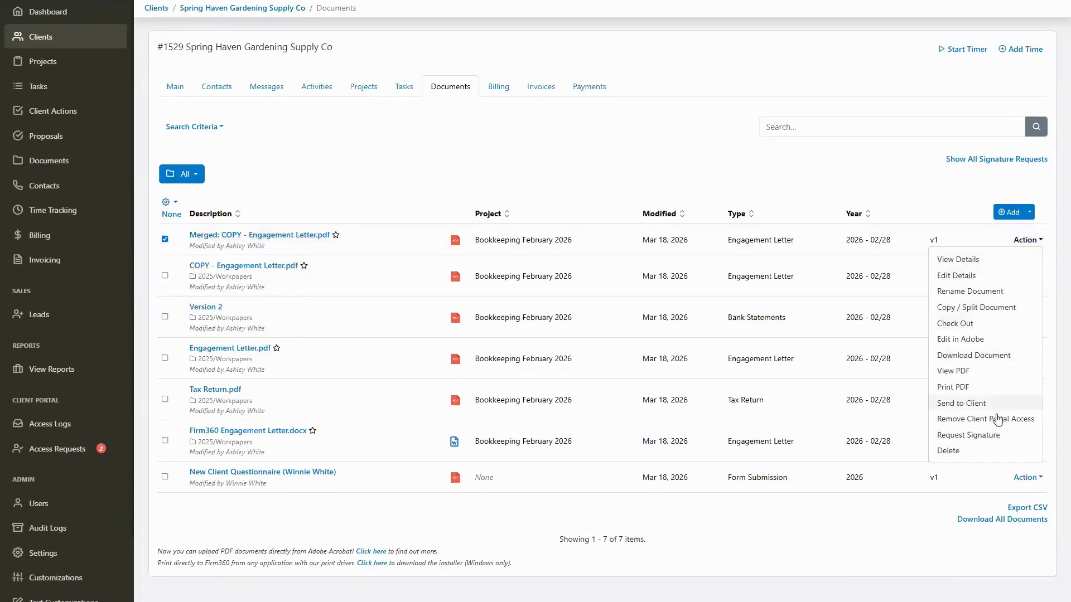
pyautogui.click(1039, 241)
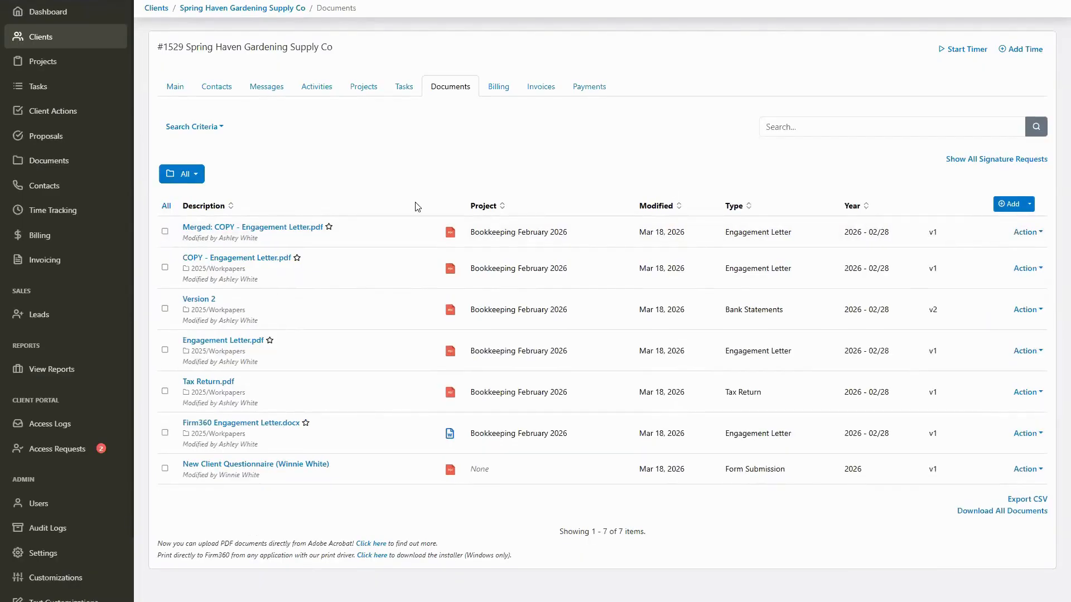